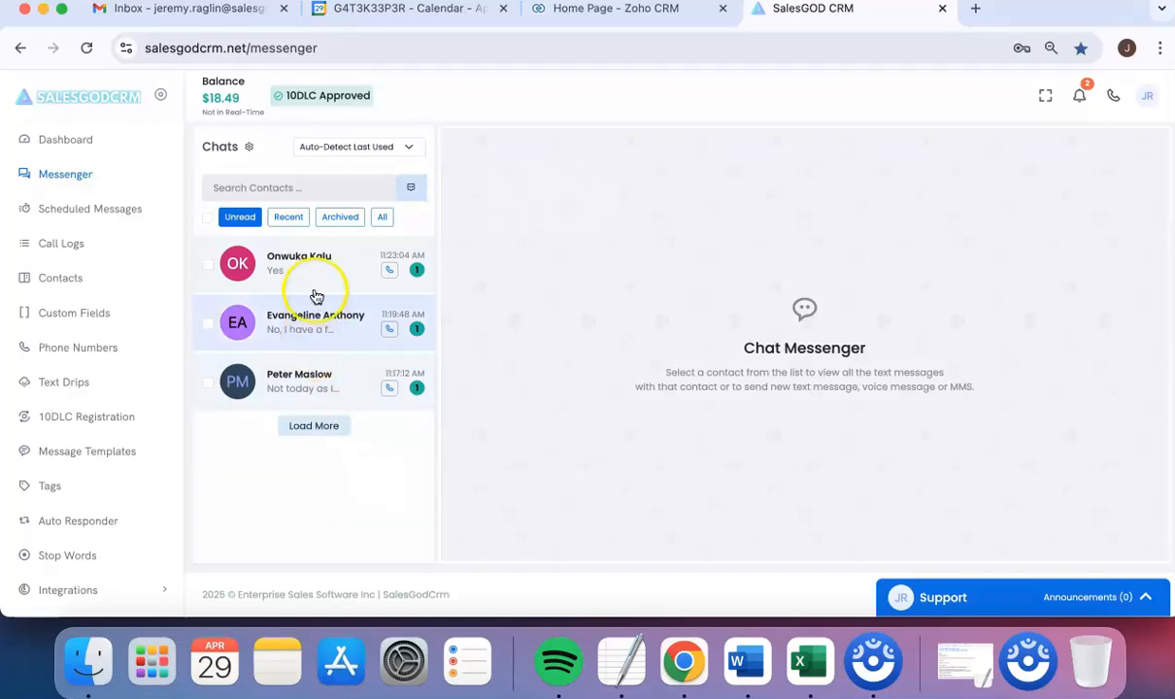
# Open the most recent unread conversation in the chat list and place the cursor in its message box
pyautogui.click(316, 255)
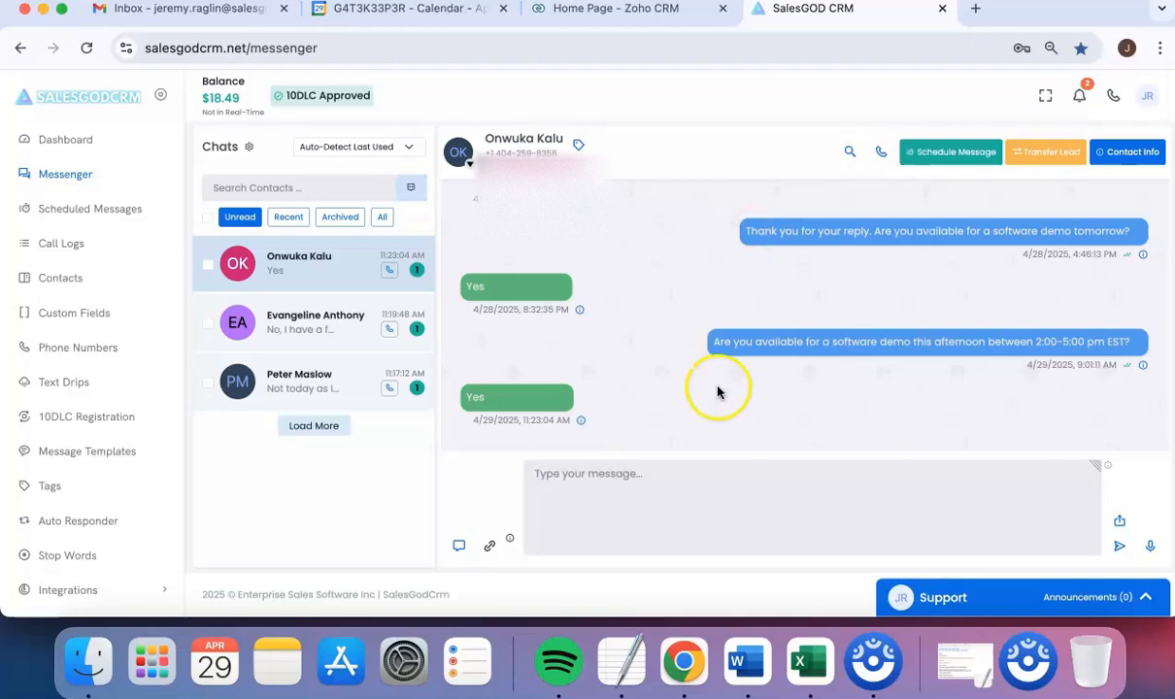
pyautogui.click(650, 493)
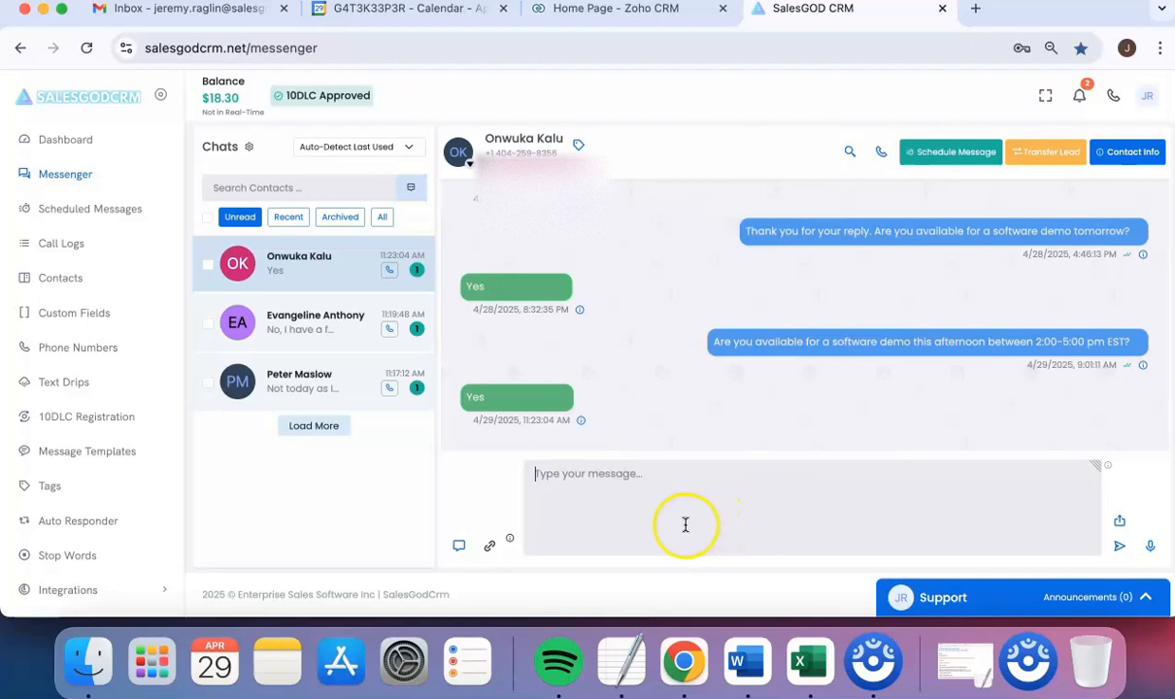
# Open the Message Templates page, view the blank form for adding a template, and close it without saving
pyautogui.scroll(-5, 42, 408)
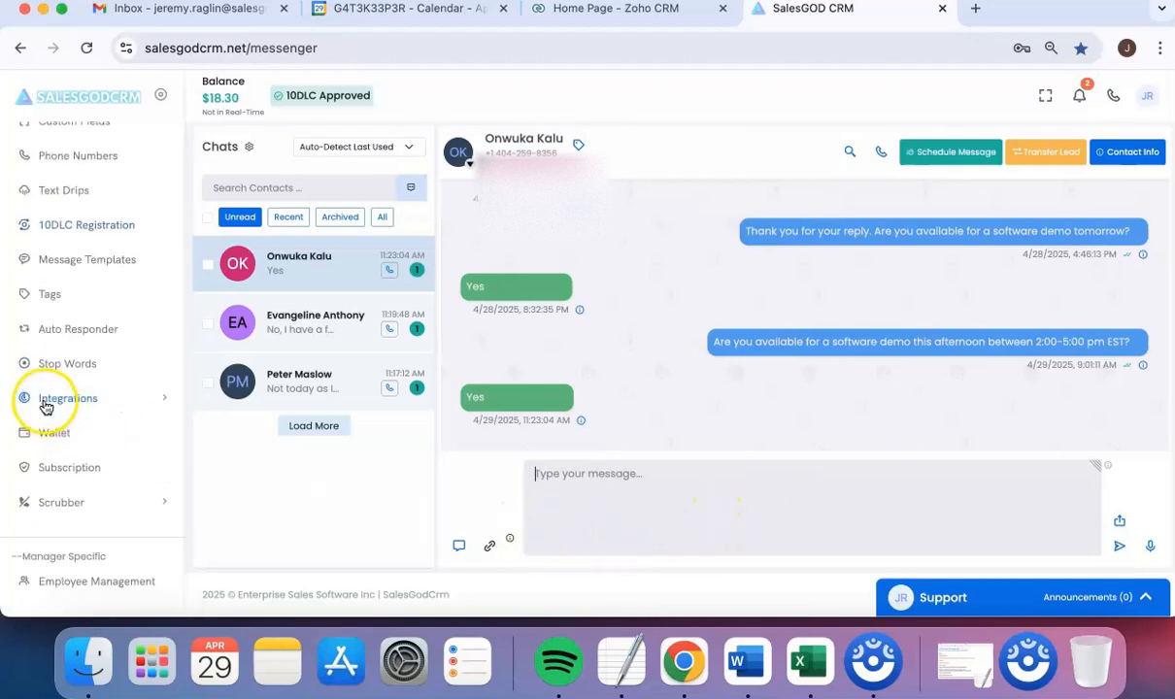
pyautogui.click(79, 259)
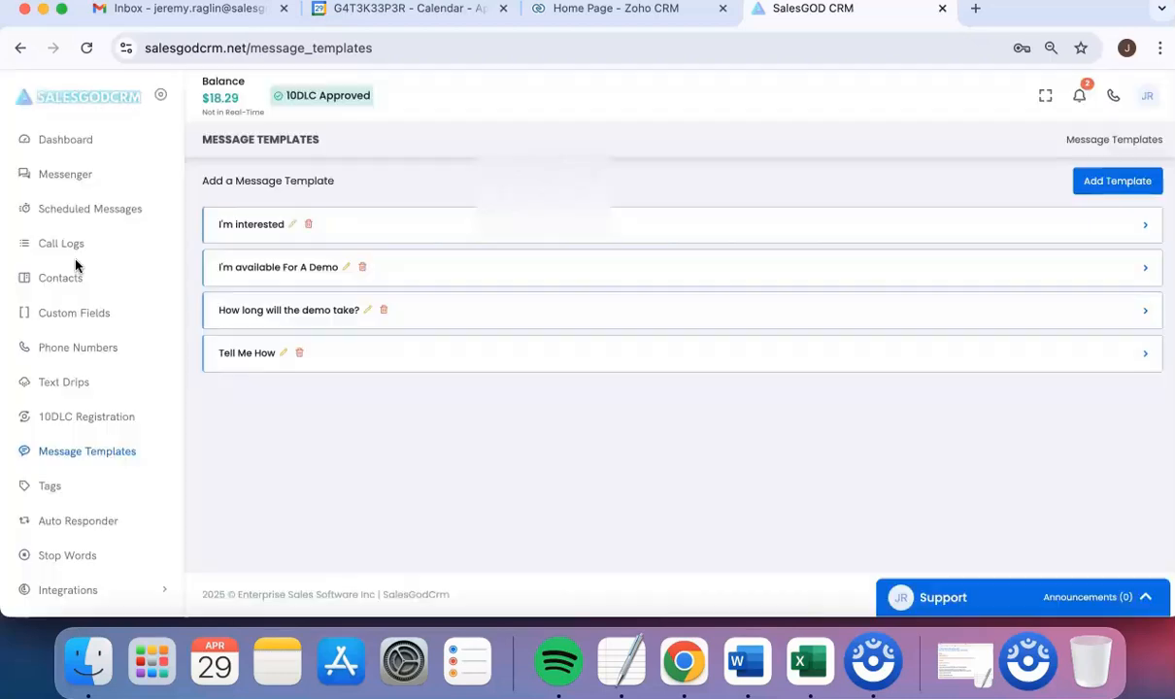
pyautogui.click(1095, 194)
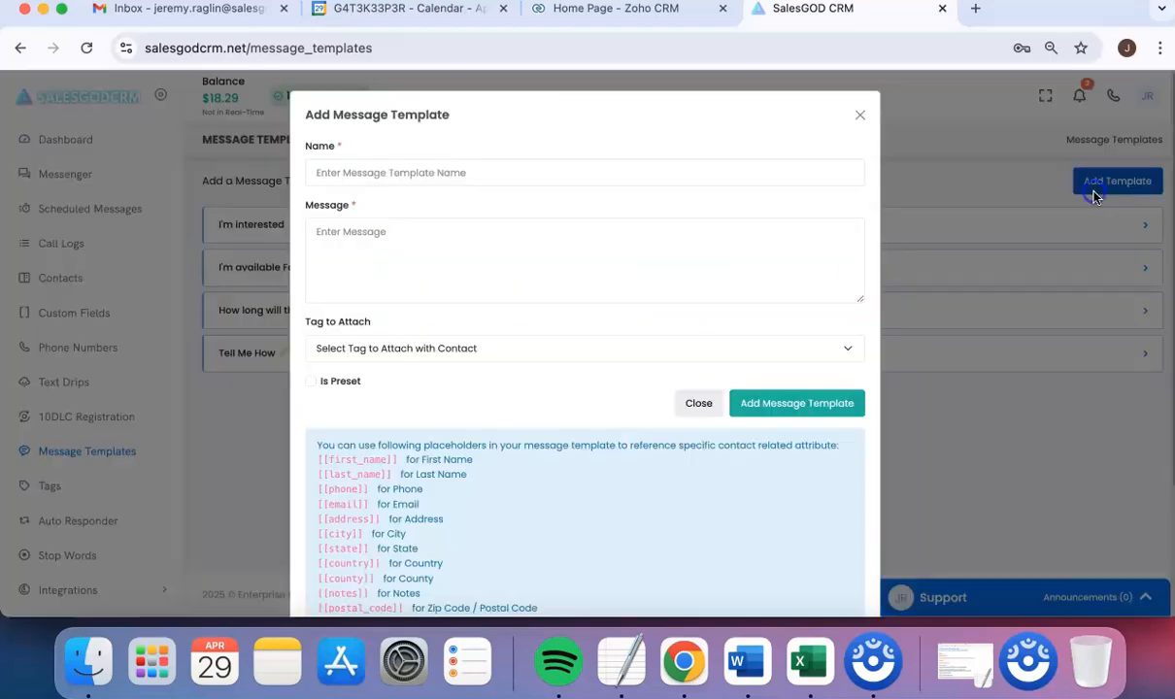
pyautogui.click(857, 114)
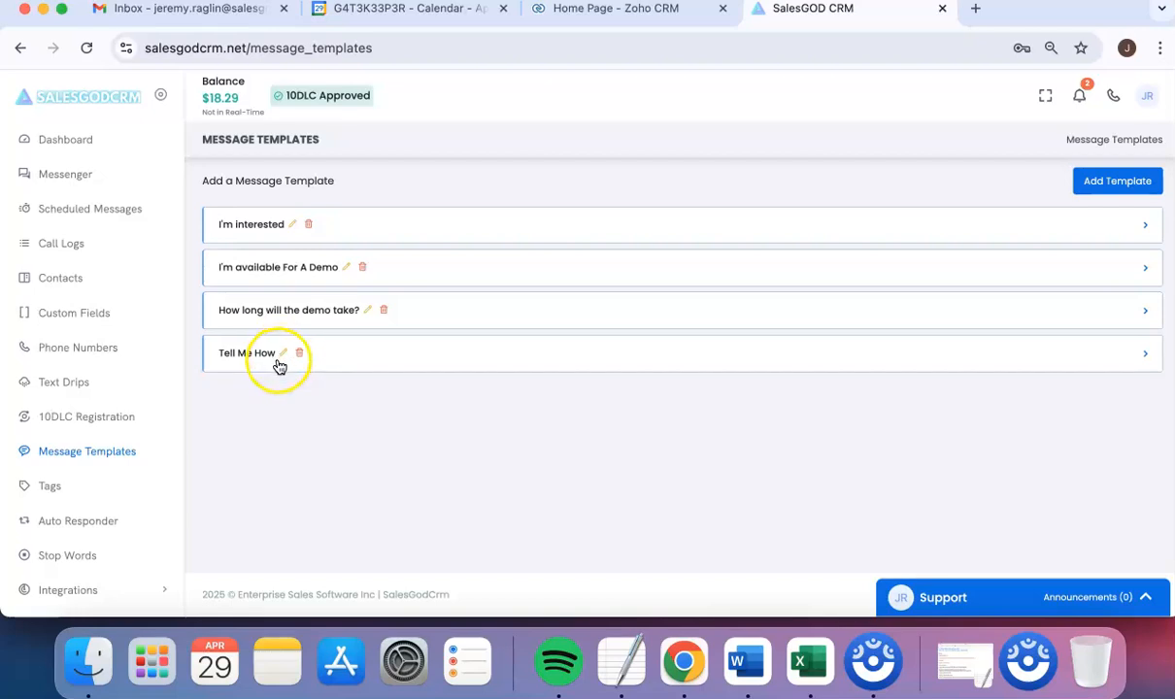
# Return to Messenger, reopen the same contact's conversation and insert the "I'm interested" template into the reply
pyautogui.click(21, 50)
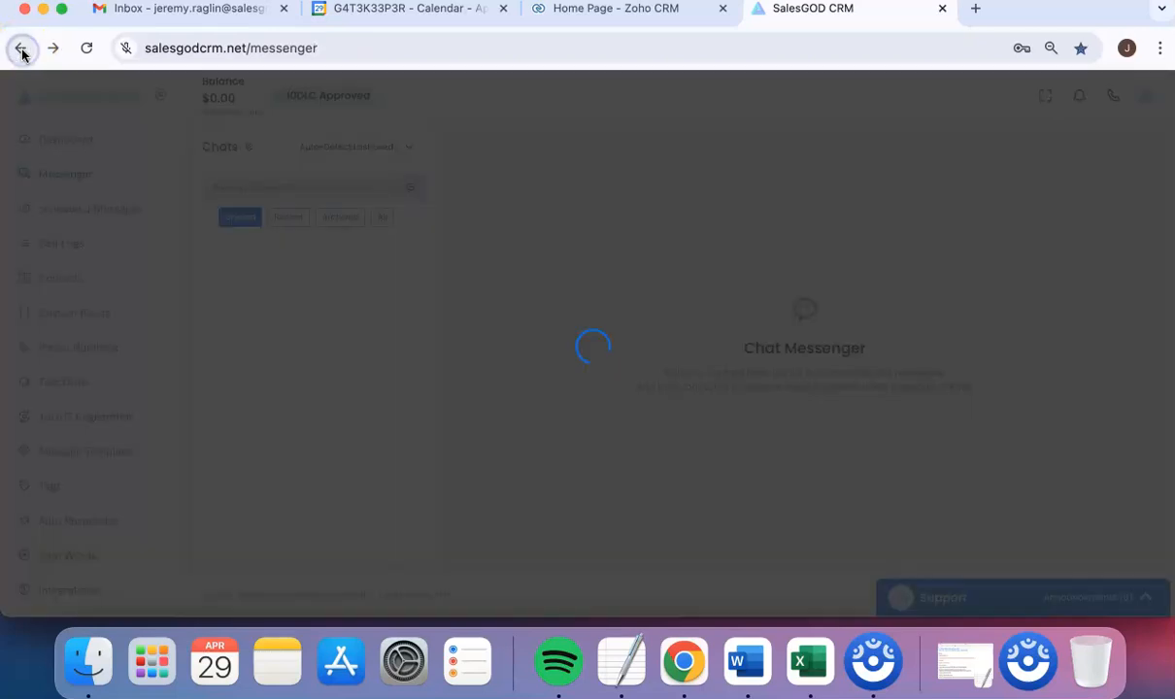
pyautogui.click(302, 281)
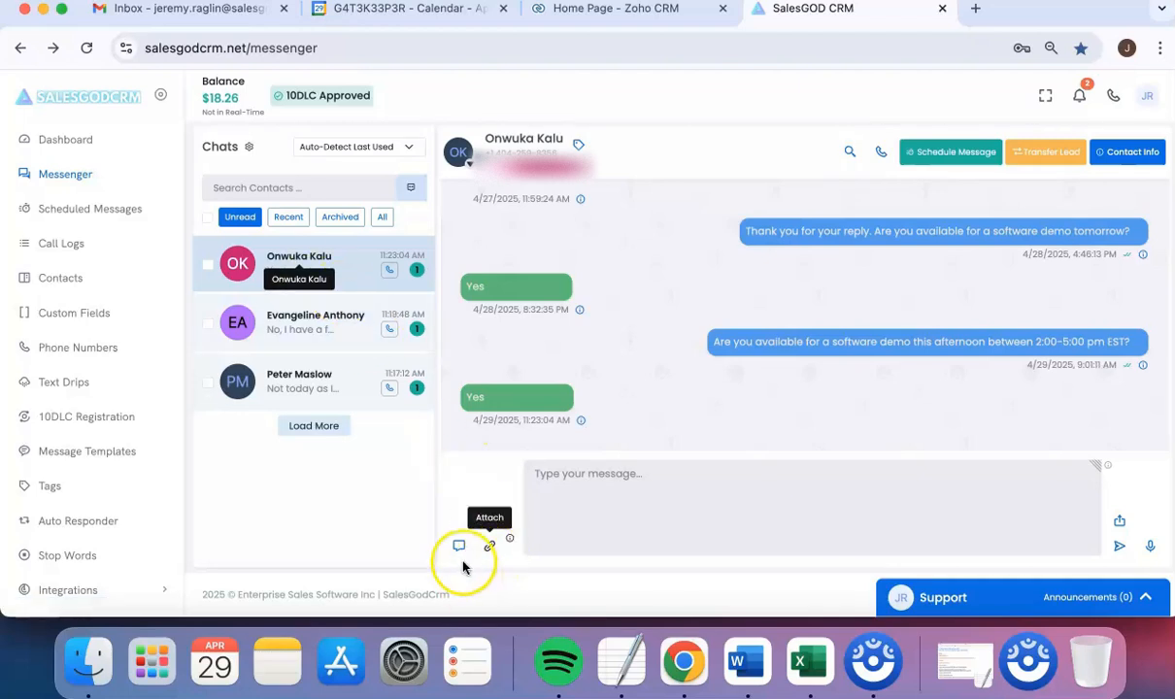
pyautogui.click(461, 551)
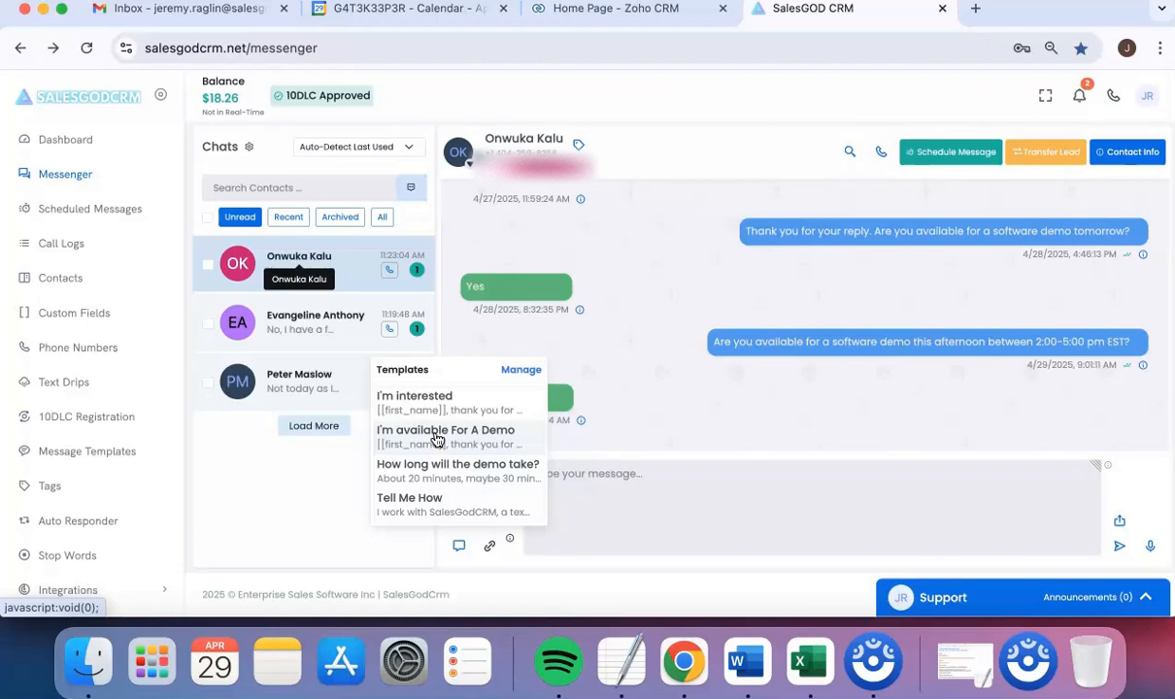
pyautogui.click(432, 408)
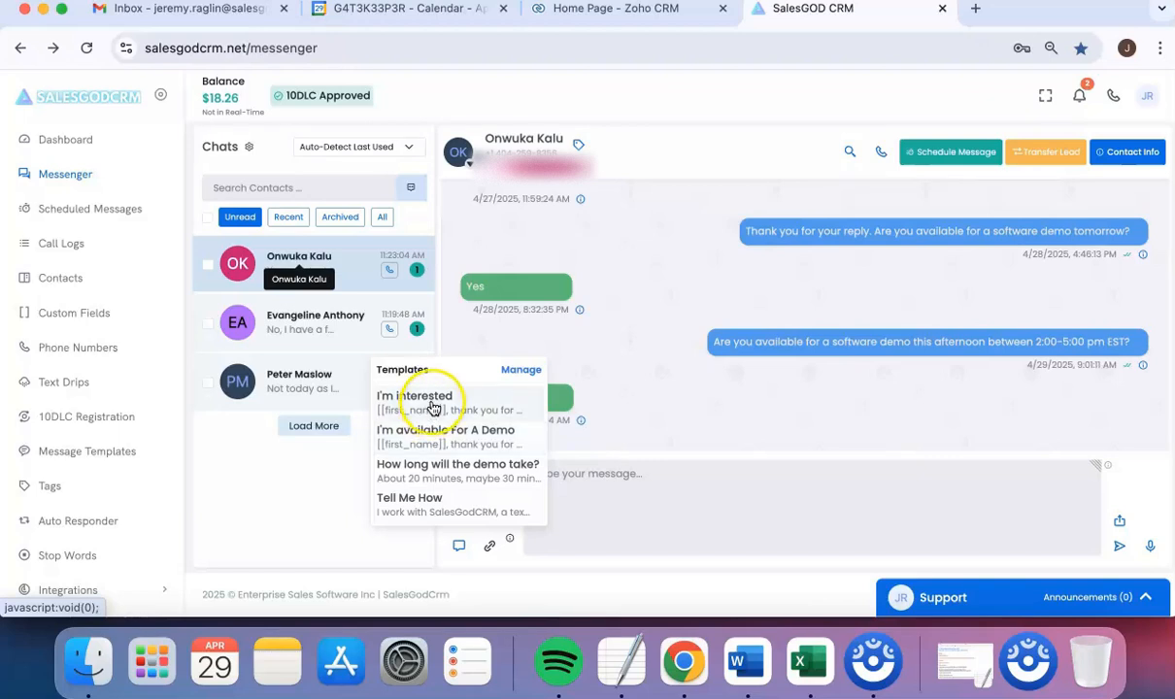
pyautogui.click(738, 536)
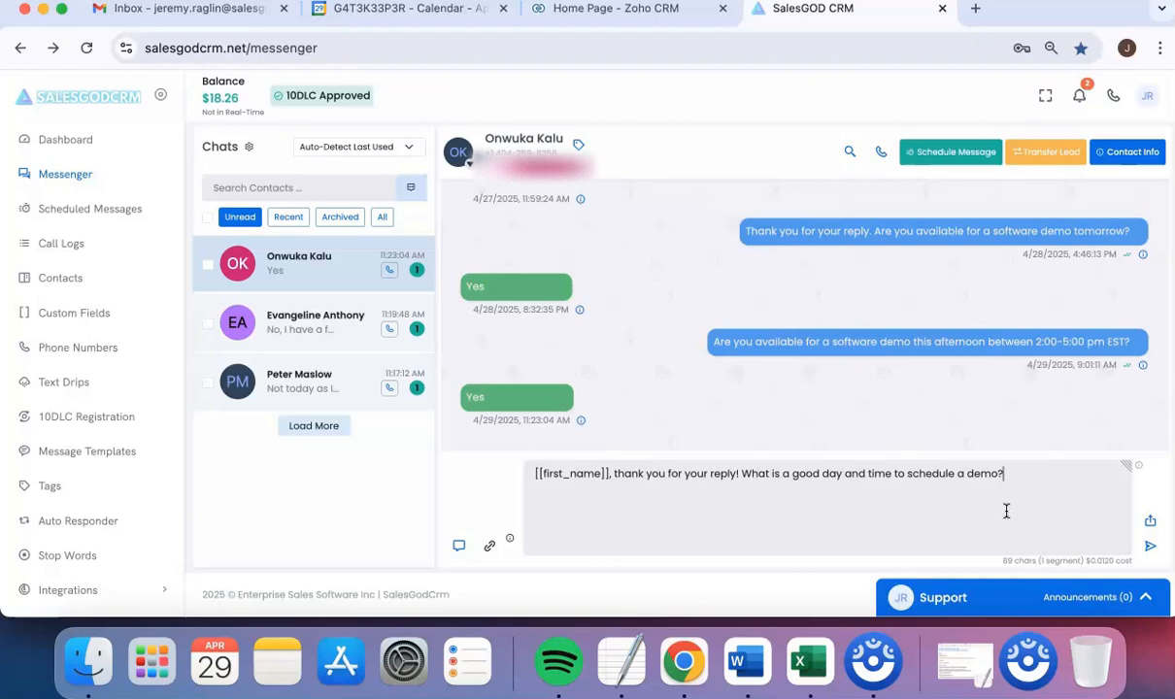
# Clear the inserted template text from the unsent reply
pyautogui.doubleClick(943, 476)
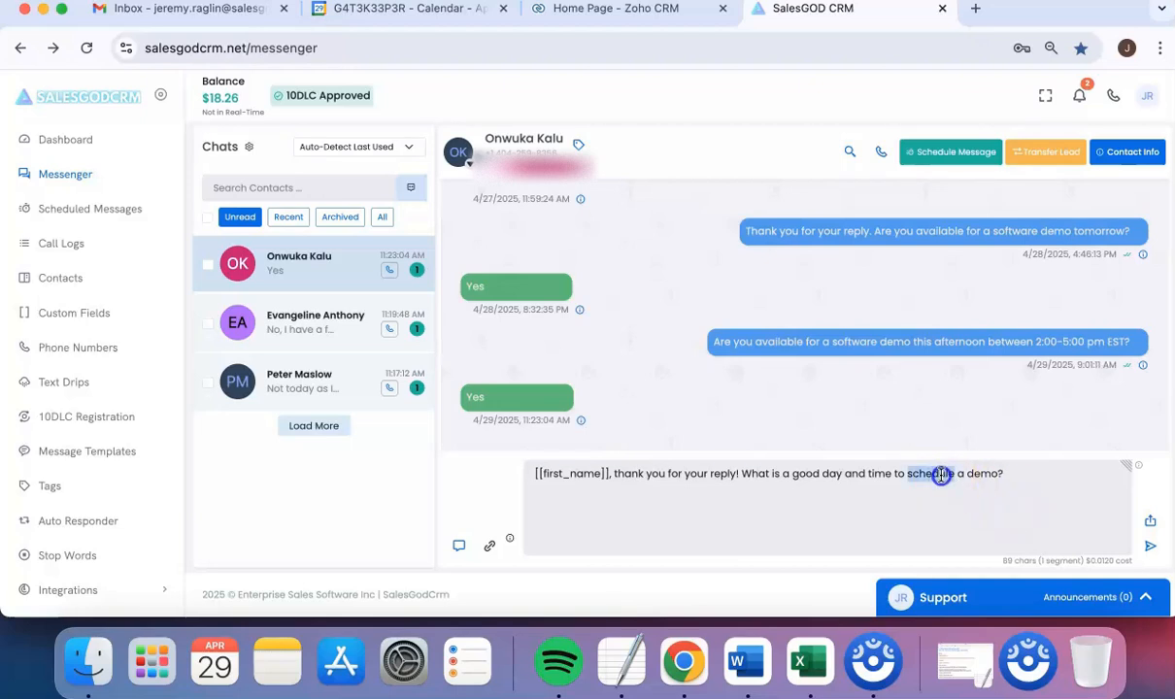
pyautogui.tripleClick(942, 475)
pyautogui.press('BackSpace')
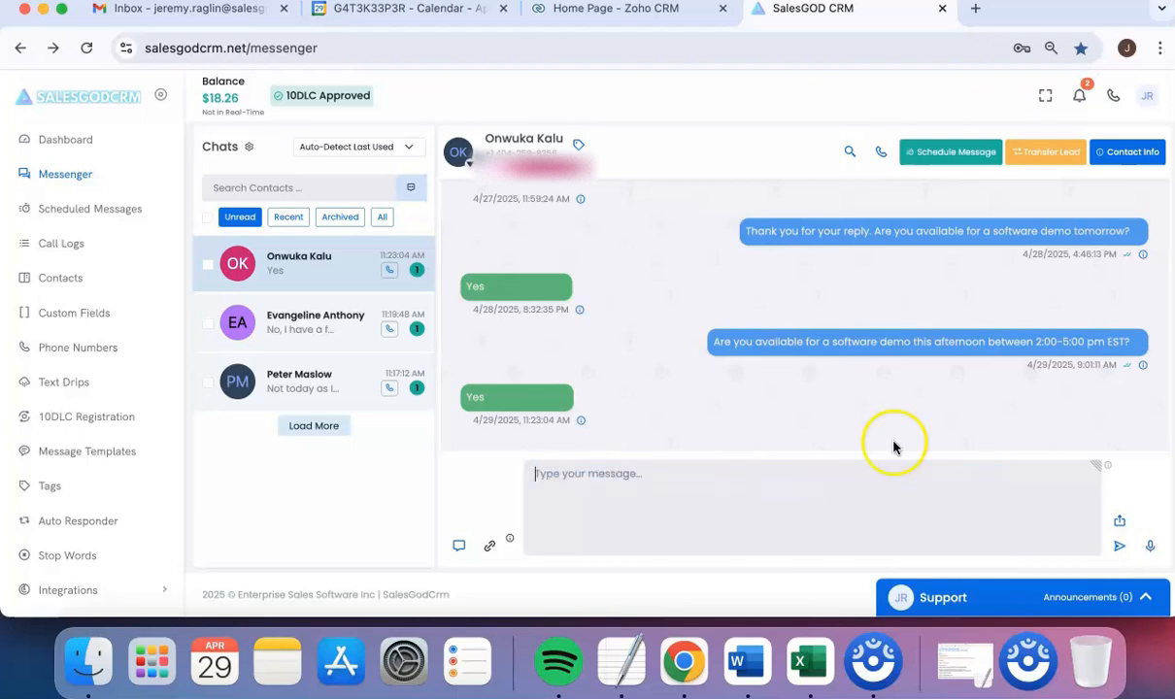
# Look through the tags that can be assigned to the open contact, then close the list without choosing one
pyautogui.click(581, 145)
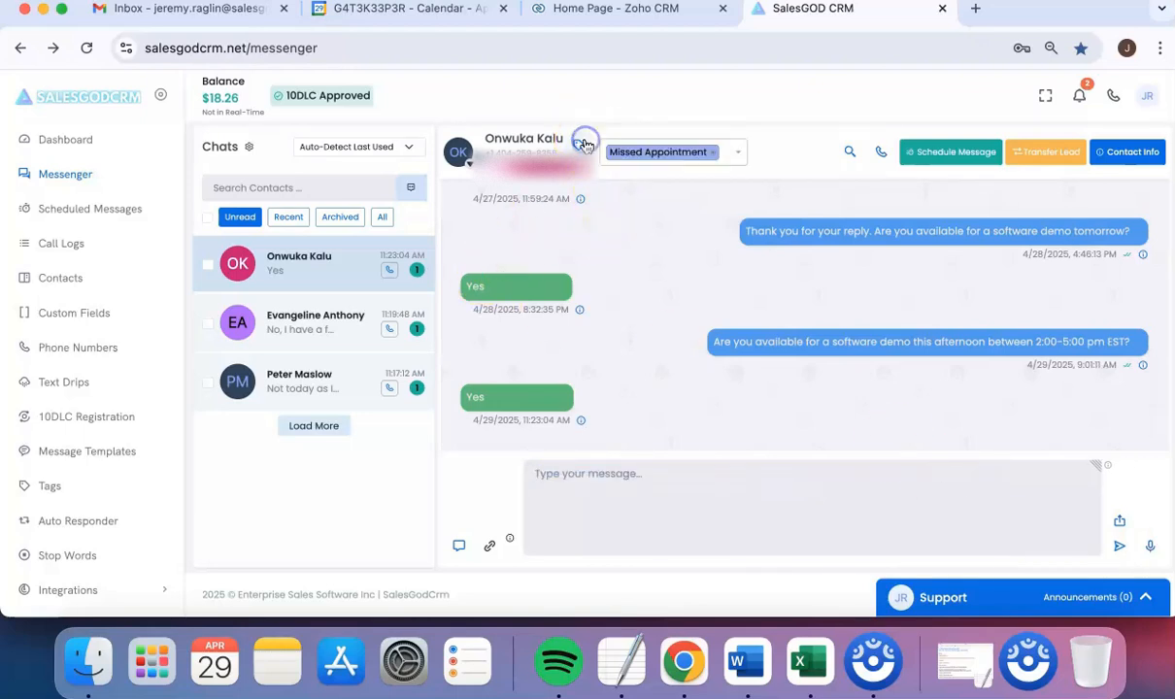
pyautogui.click(738, 159)
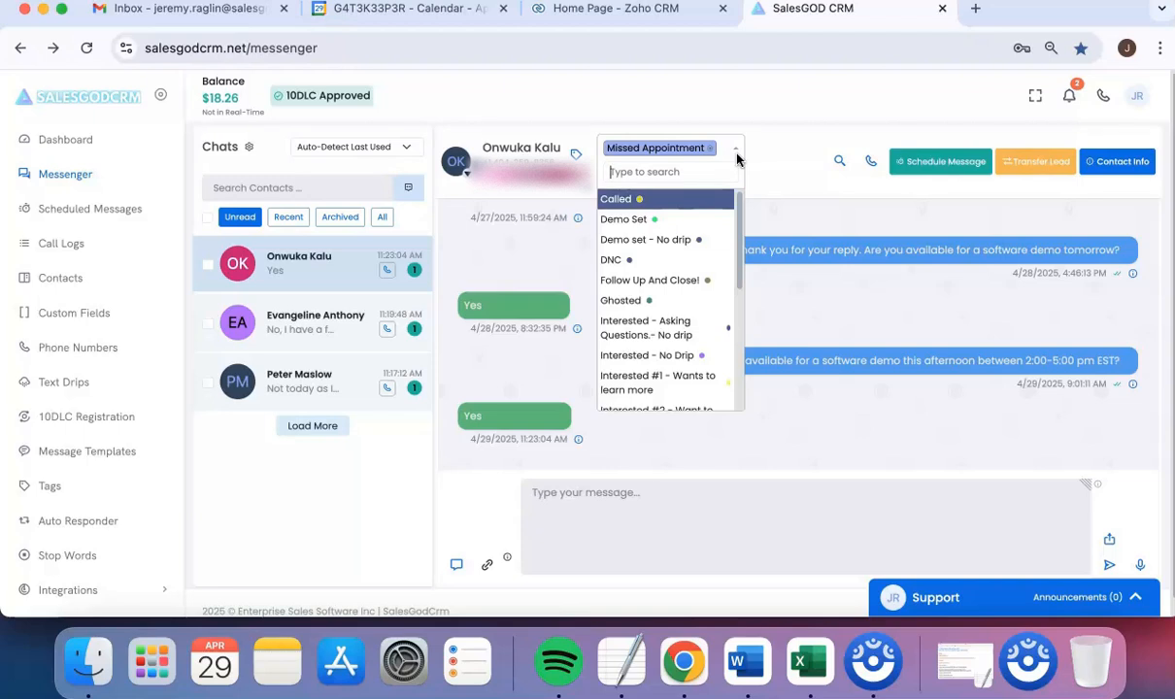
pyautogui.scroll(-1, 679, 273)
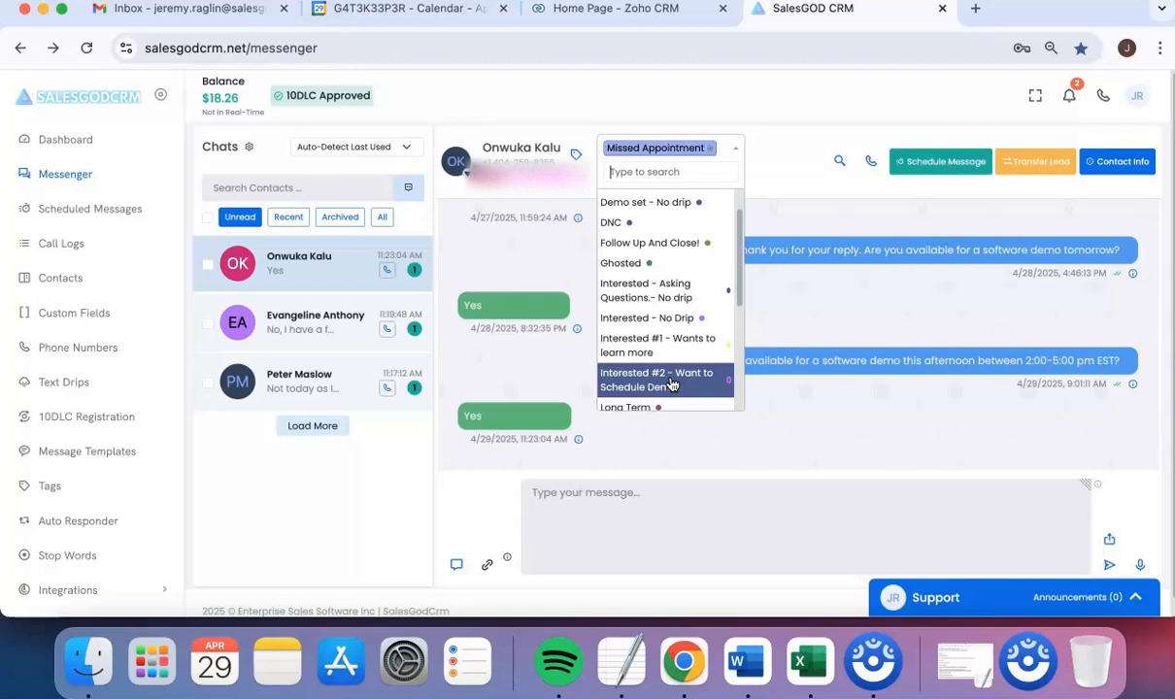
pyautogui.click(715, 75)
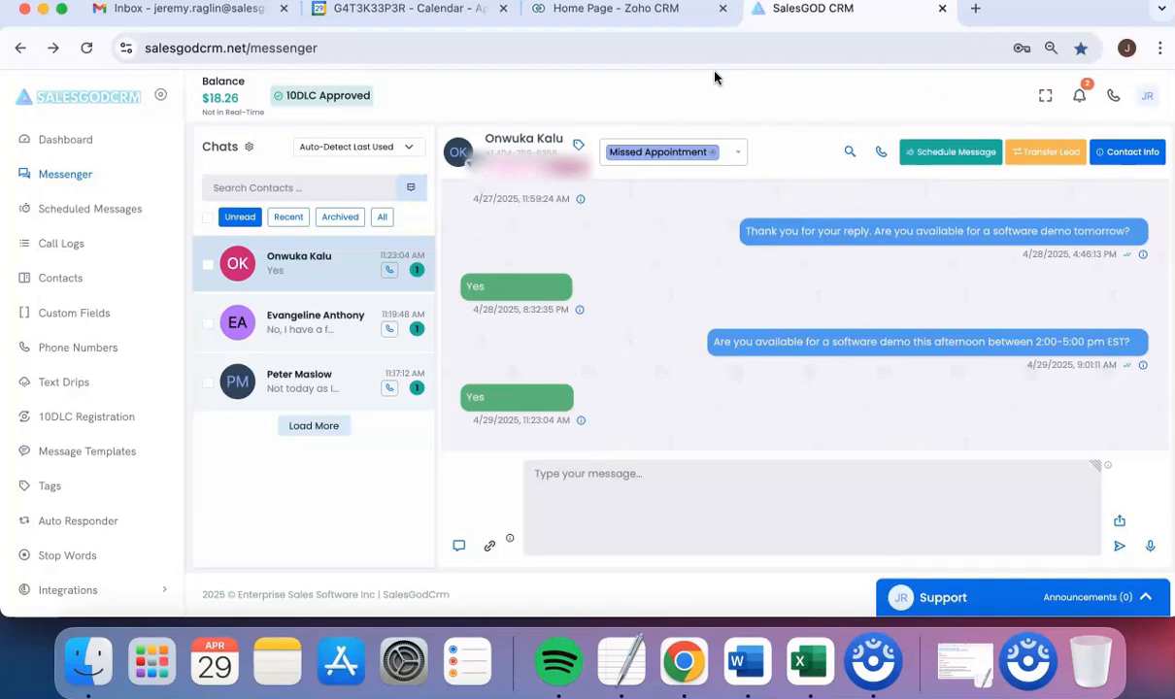
# Open the Tags page, examine the color and workflow options for a new tag, and close the form without adding it
pyautogui.scroll(-1, 78, 336)
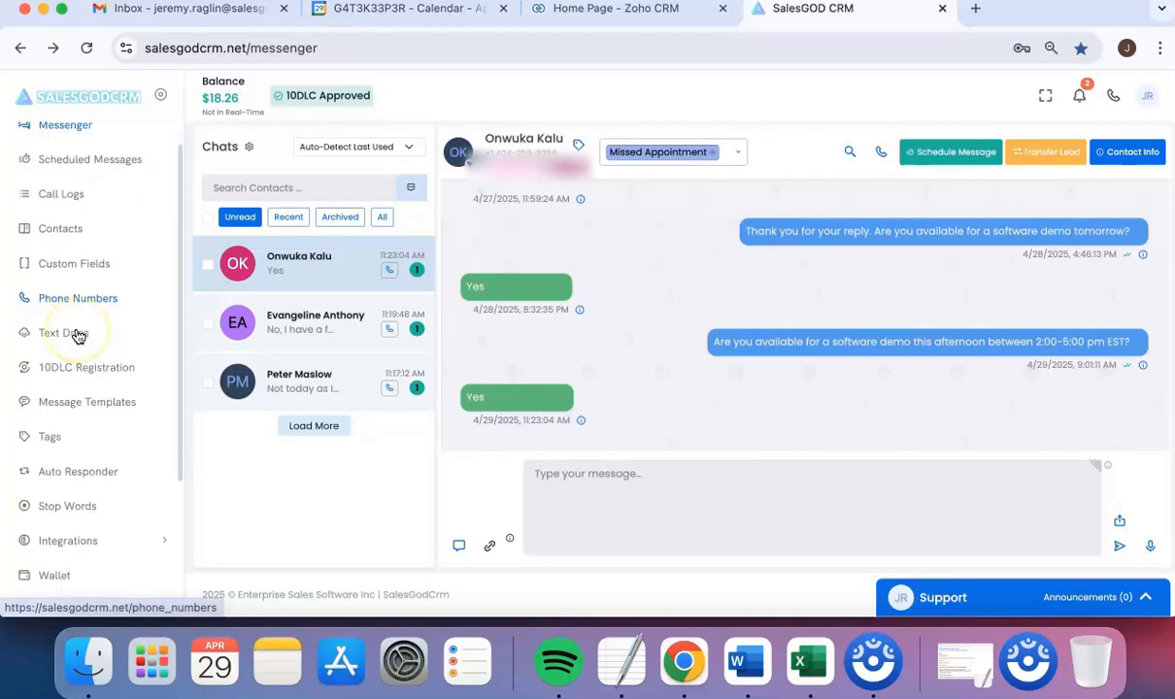
pyautogui.scroll(-2, 78, 336)
pyautogui.click(55, 355)
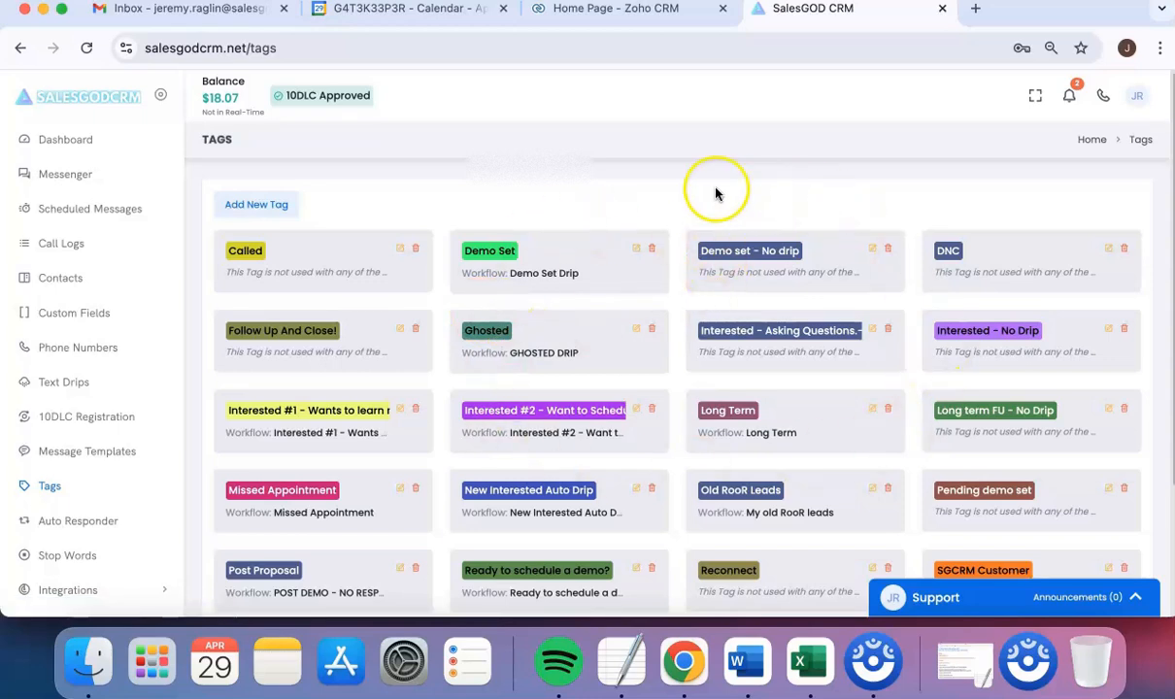
pyautogui.click(248, 210)
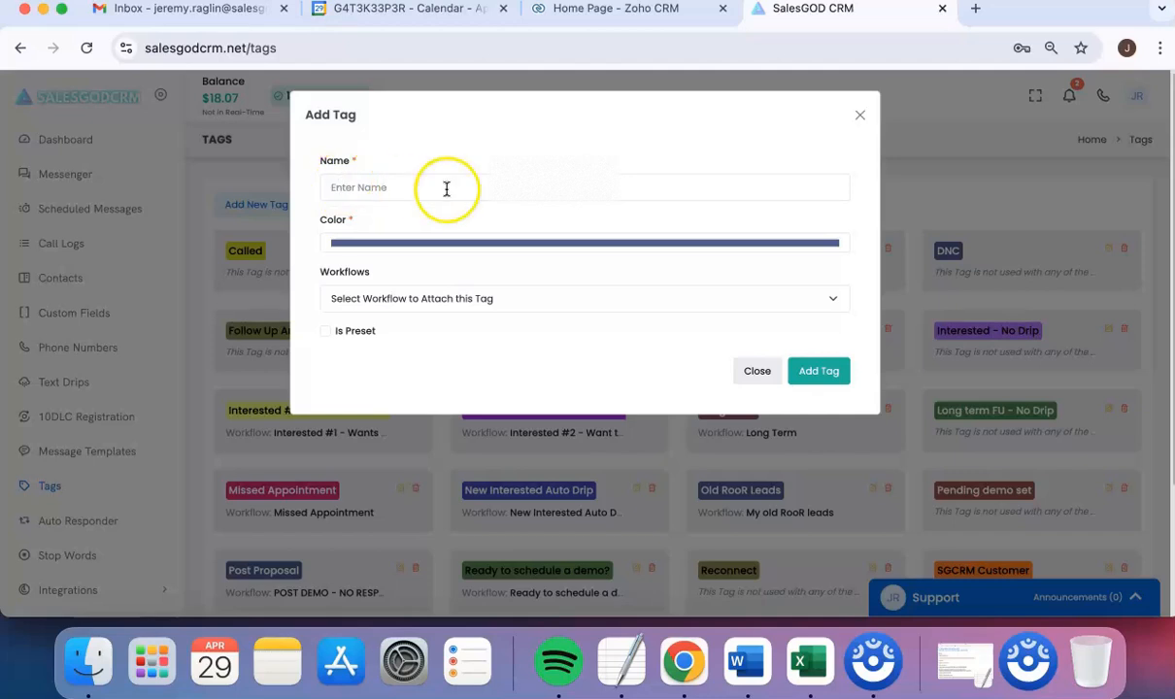
pyautogui.click(438, 246)
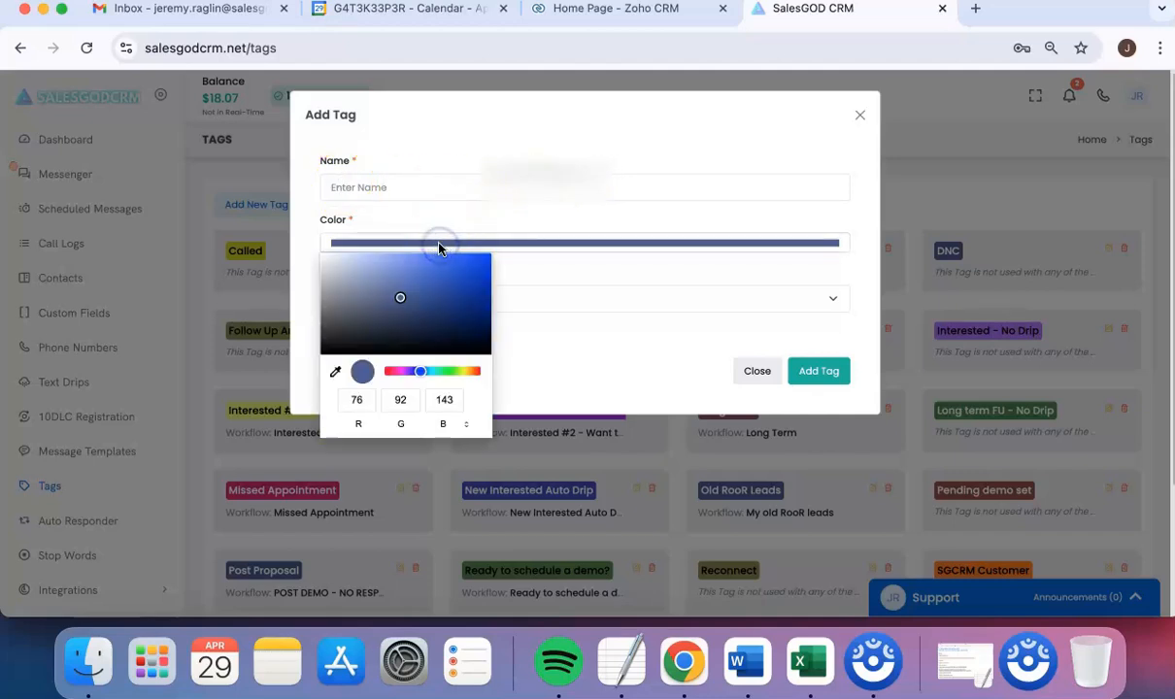
pyautogui.click(525, 299)
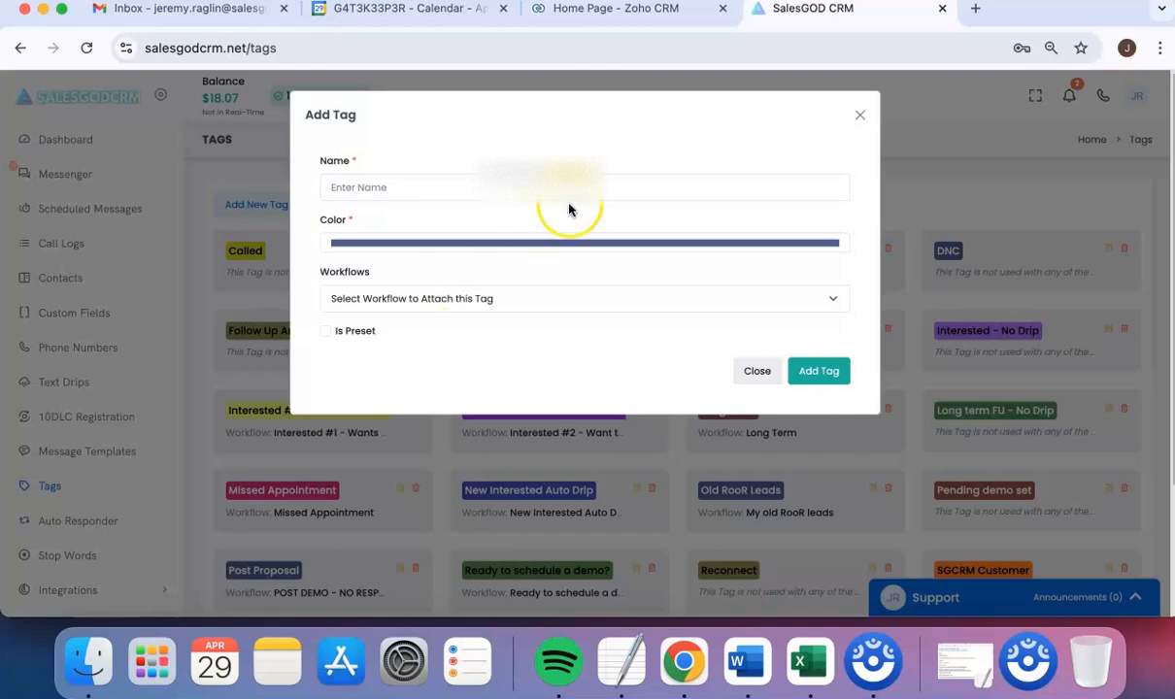
pyautogui.click(859, 114)
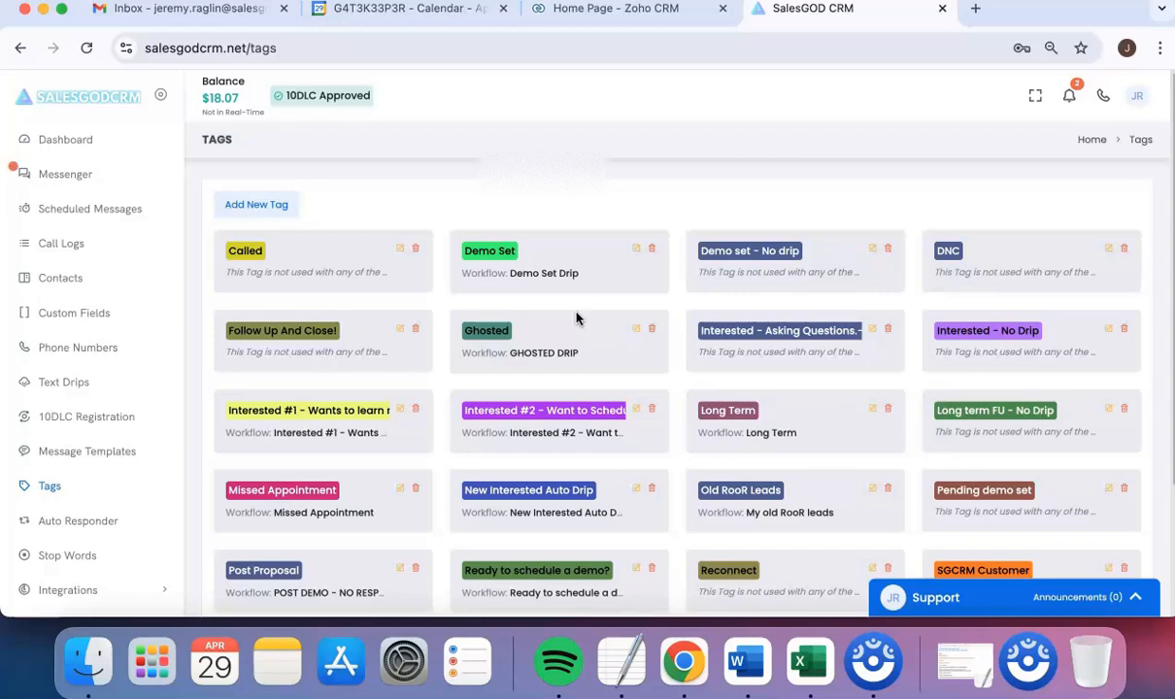
# Return to the same contact's conversation in Messenger, try to attach the Demo Set tag, and decline re-attaching it
pyautogui.click(64, 178)
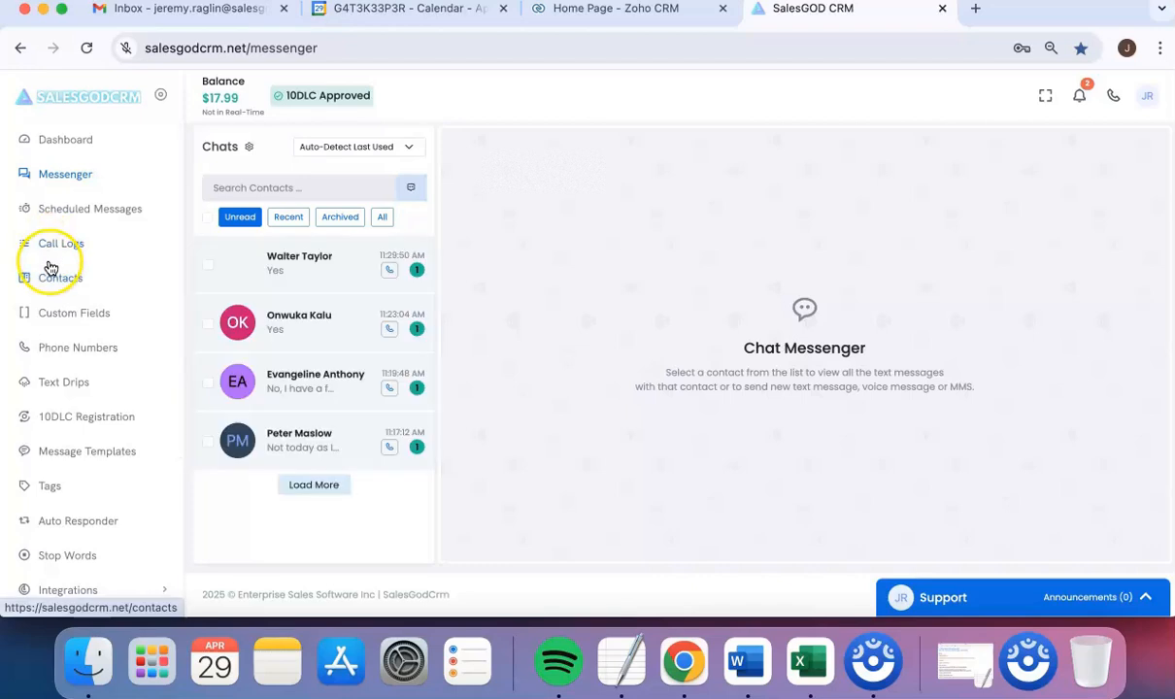
pyautogui.click(272, 316)
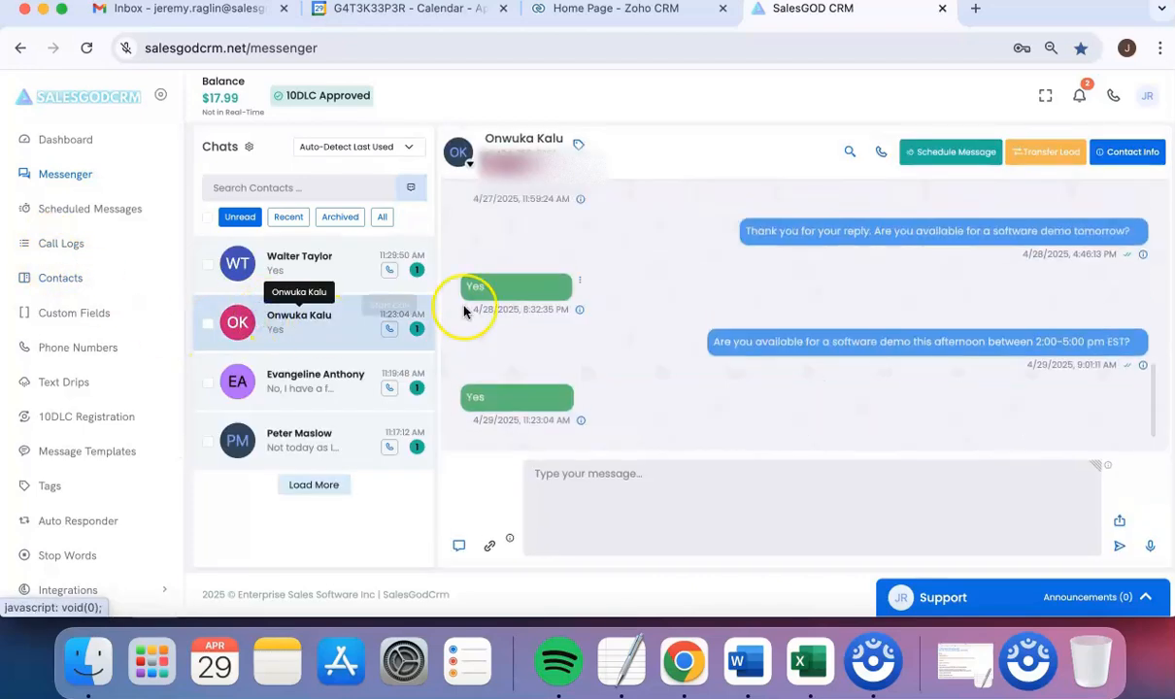
pyautogui.click(579, 144)
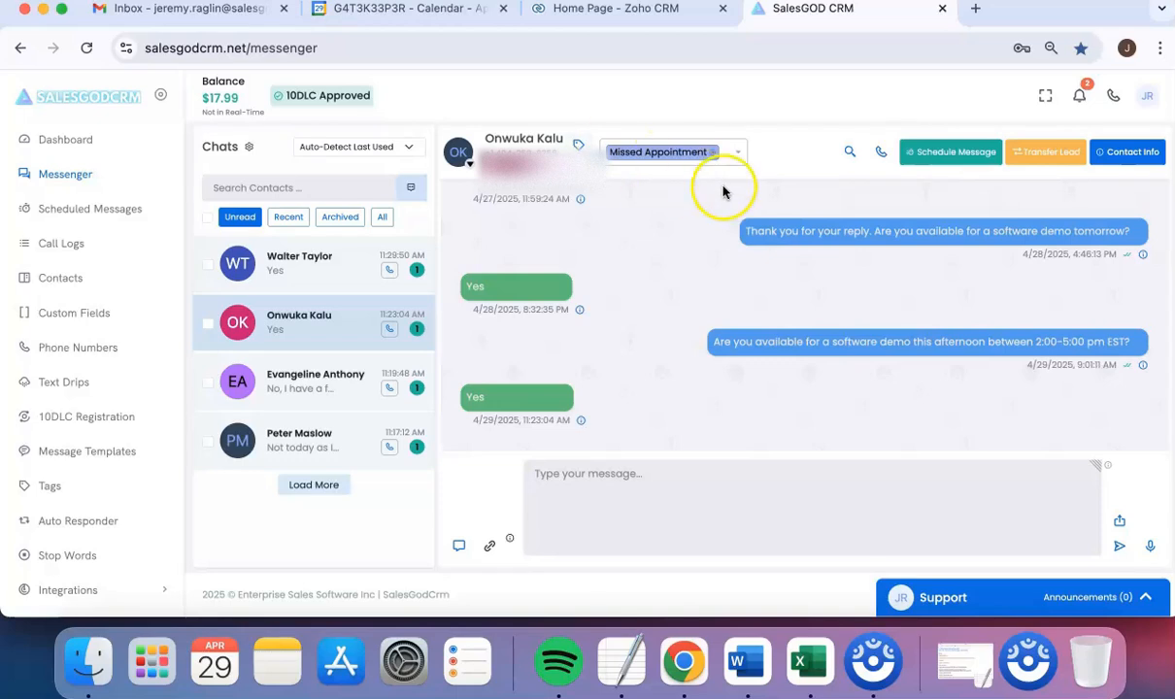
pyautogui.click(727, 153)
pyautogui.click(677, 222)
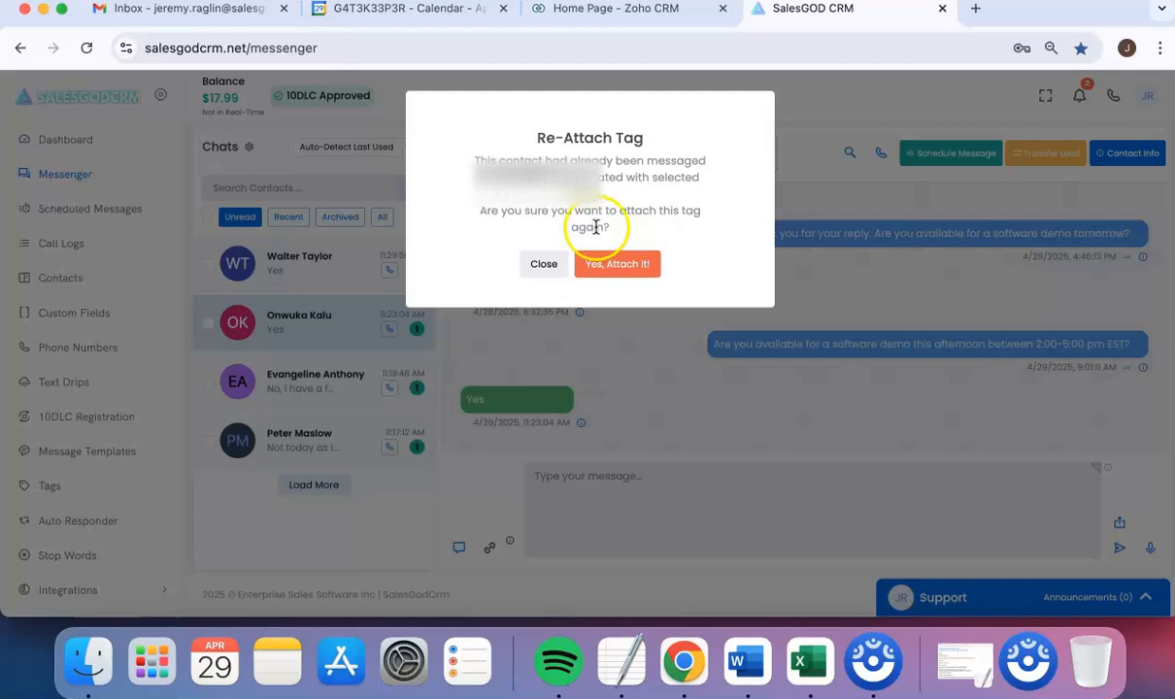
pyautogui.click(544, 264)
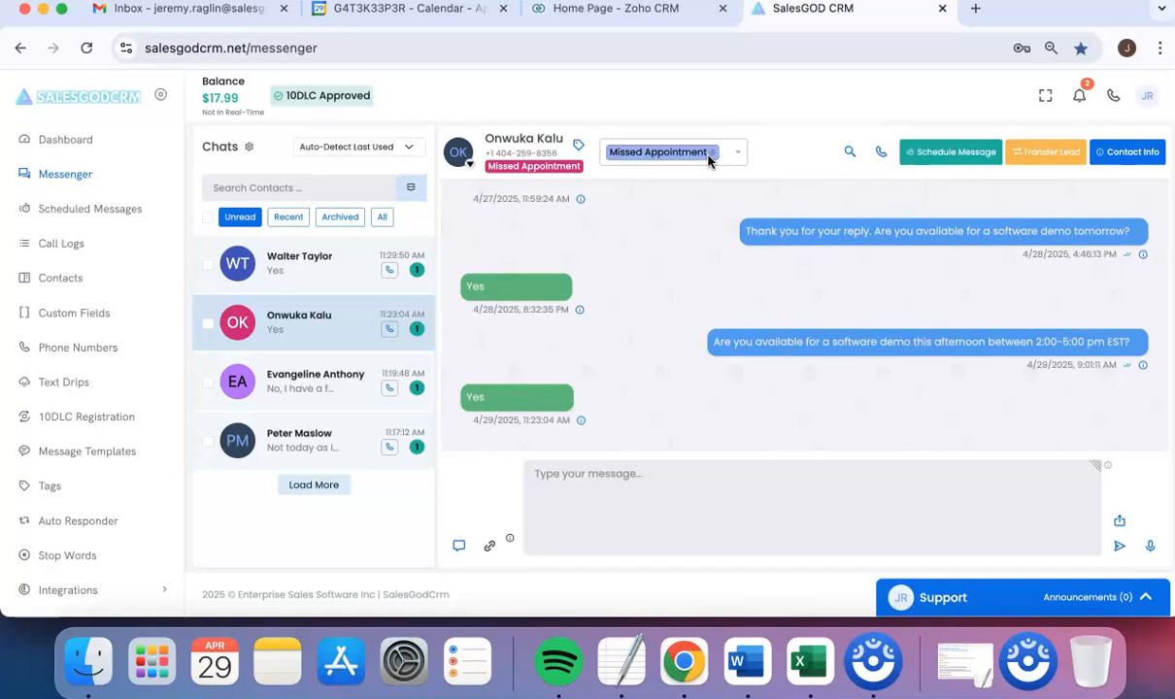
# Review the contact's message history from the first outreach text through the latest demo replies
pyautogui.scroll(10, 884, 276)
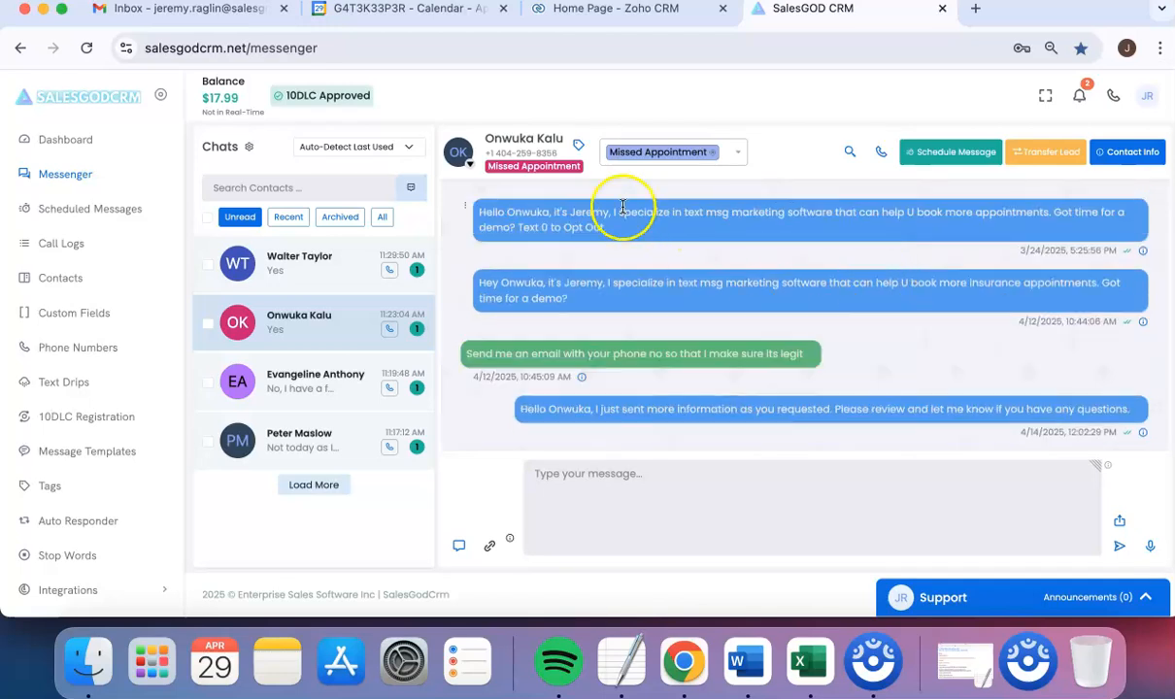
pyautogui.scroll(-2, 588, 228)
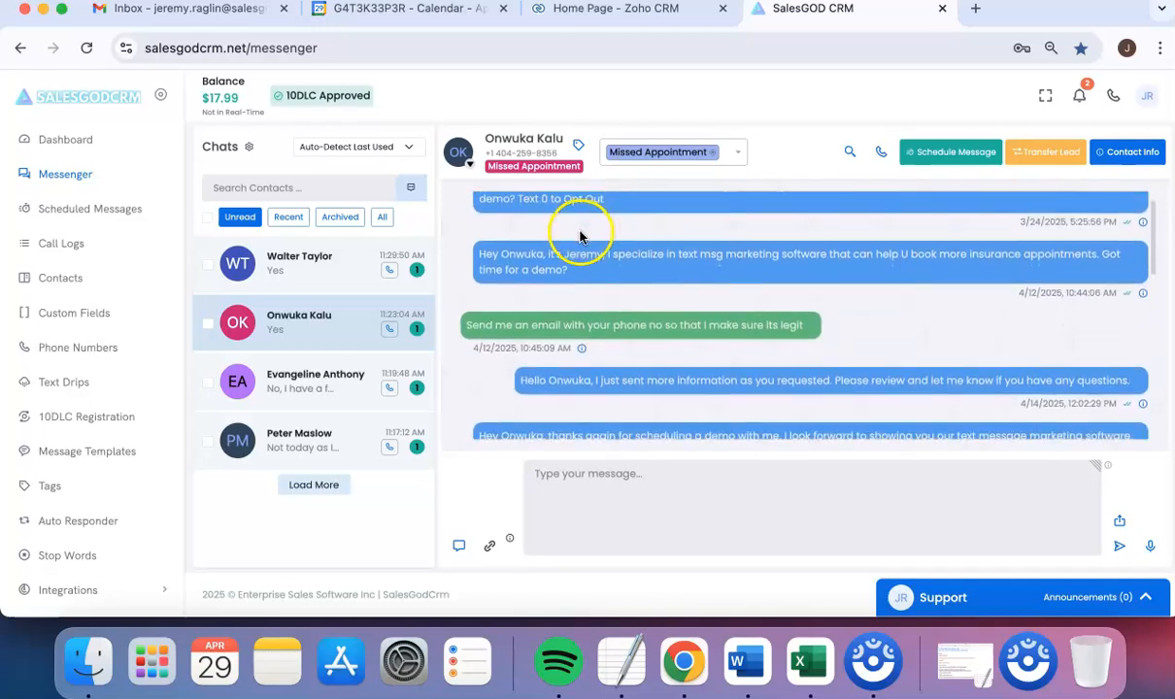
pyautogui.scroll(-8, 578, 234)
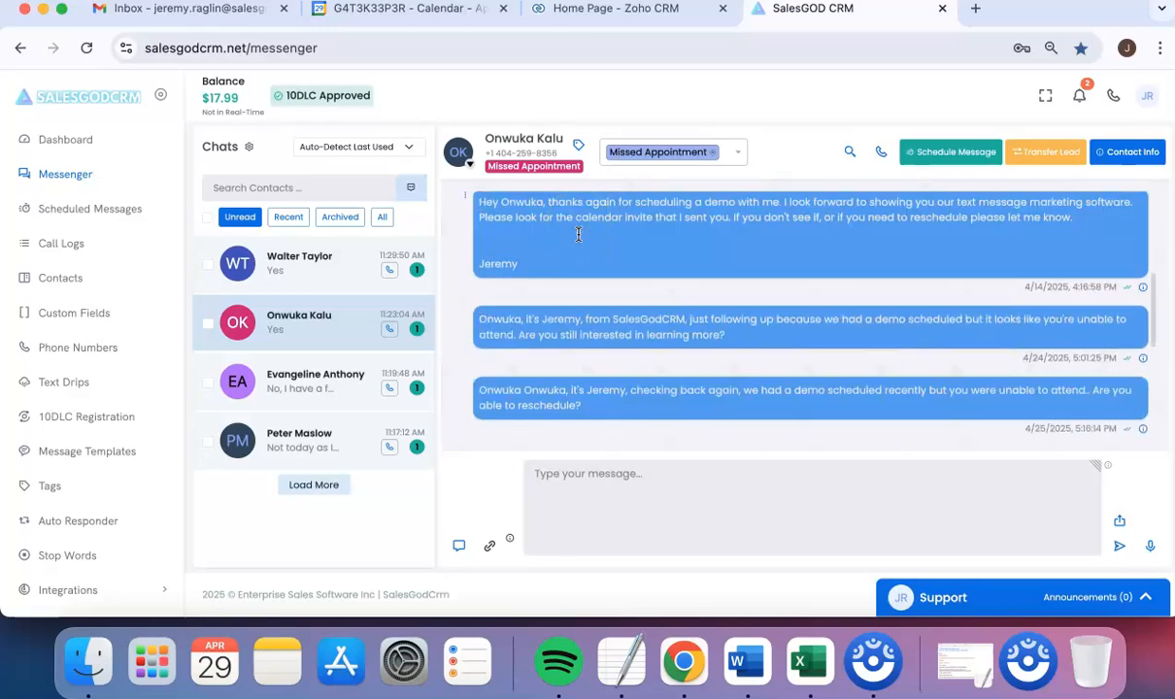
pyautogui.scroll(-4, 578, 234)
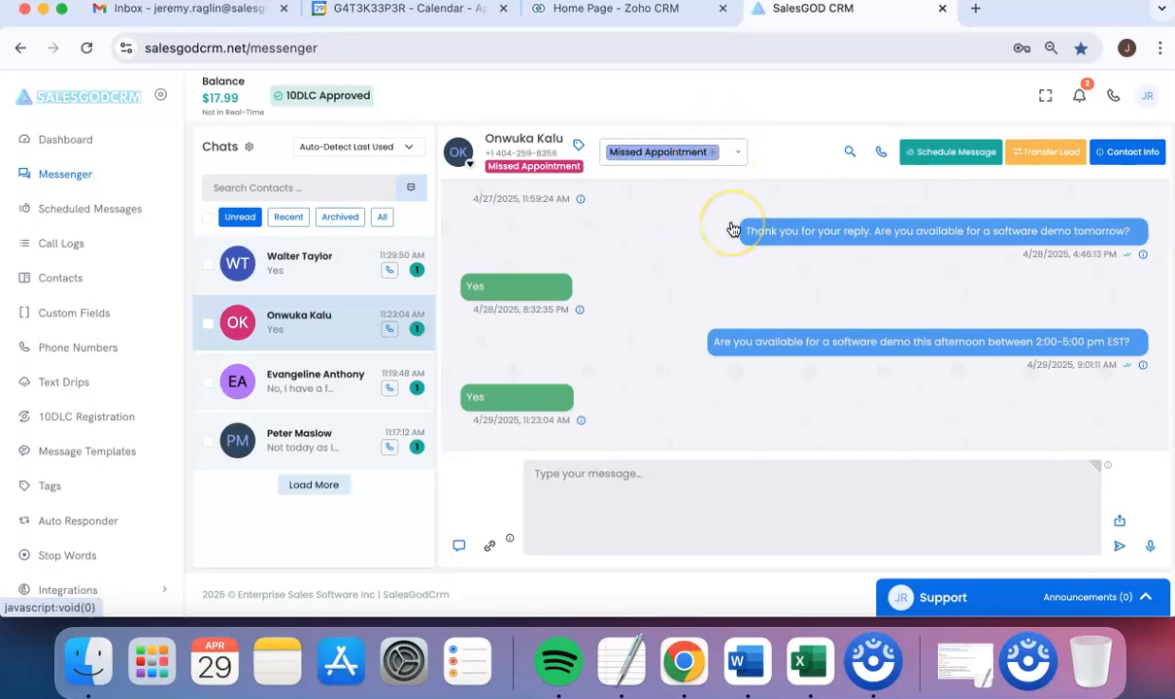
pyautogui.scroll(5, 734, 229)
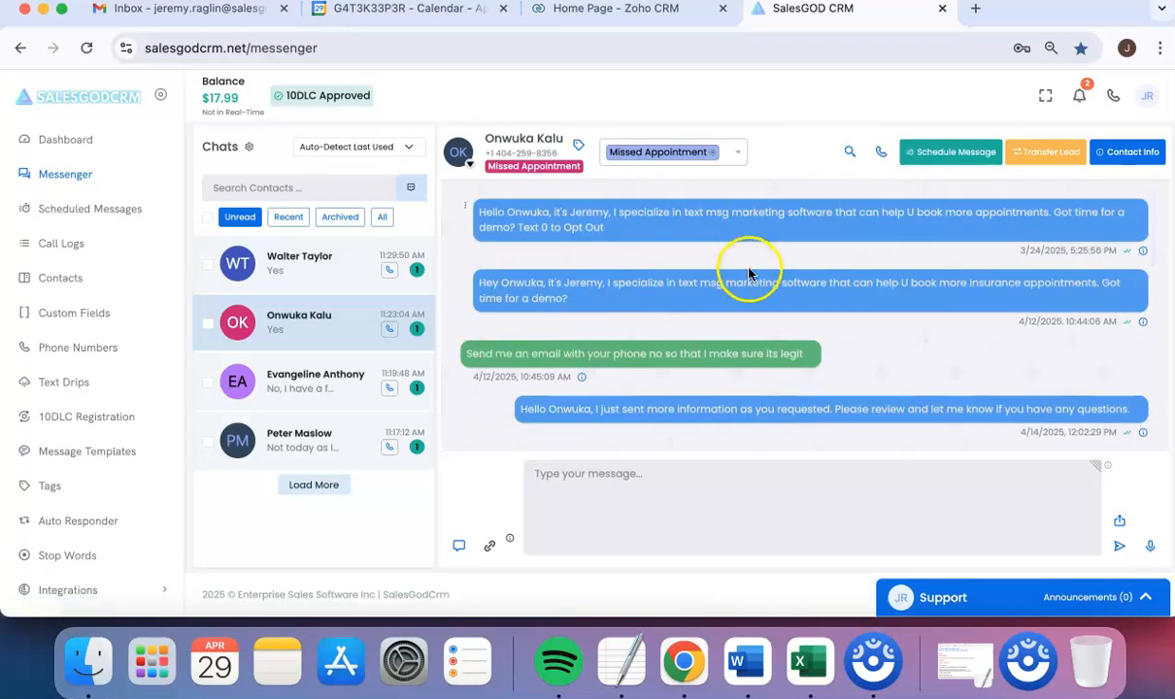
pyautogui.scroll(-3, 745, 267)
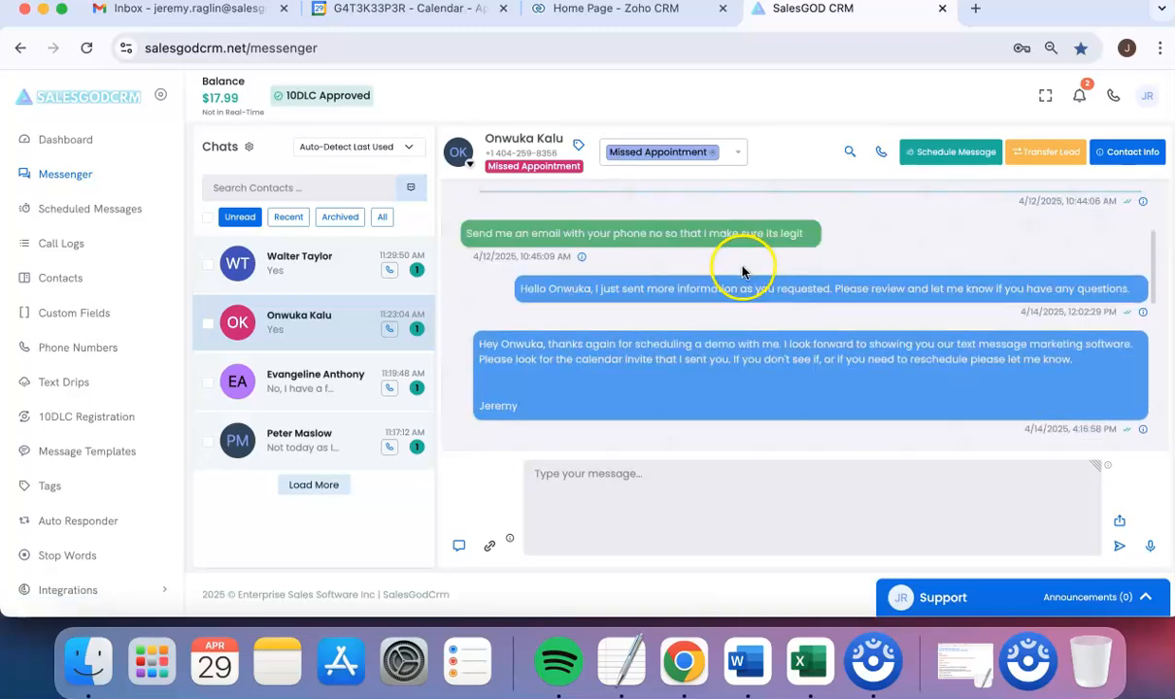
pyautogui.scroll(-10, 741, 272)
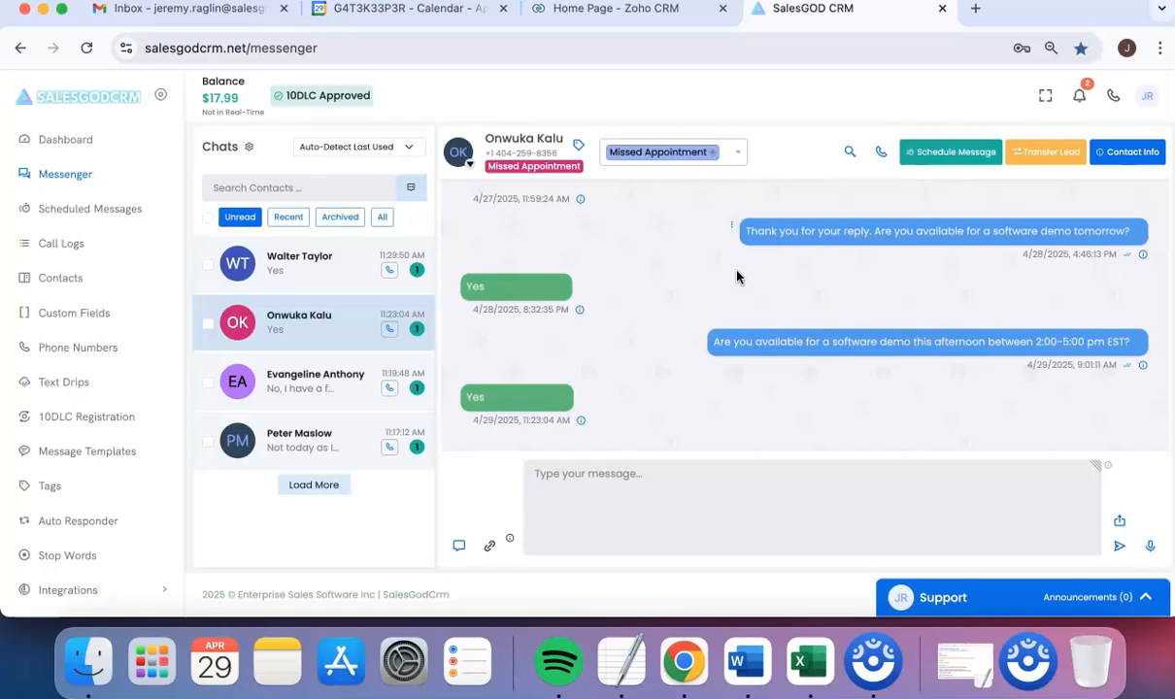
# Open the current contact's details, try out the Notes field without leaving a note, then save the contact and close the form
pyautogui.click(1141, 155)
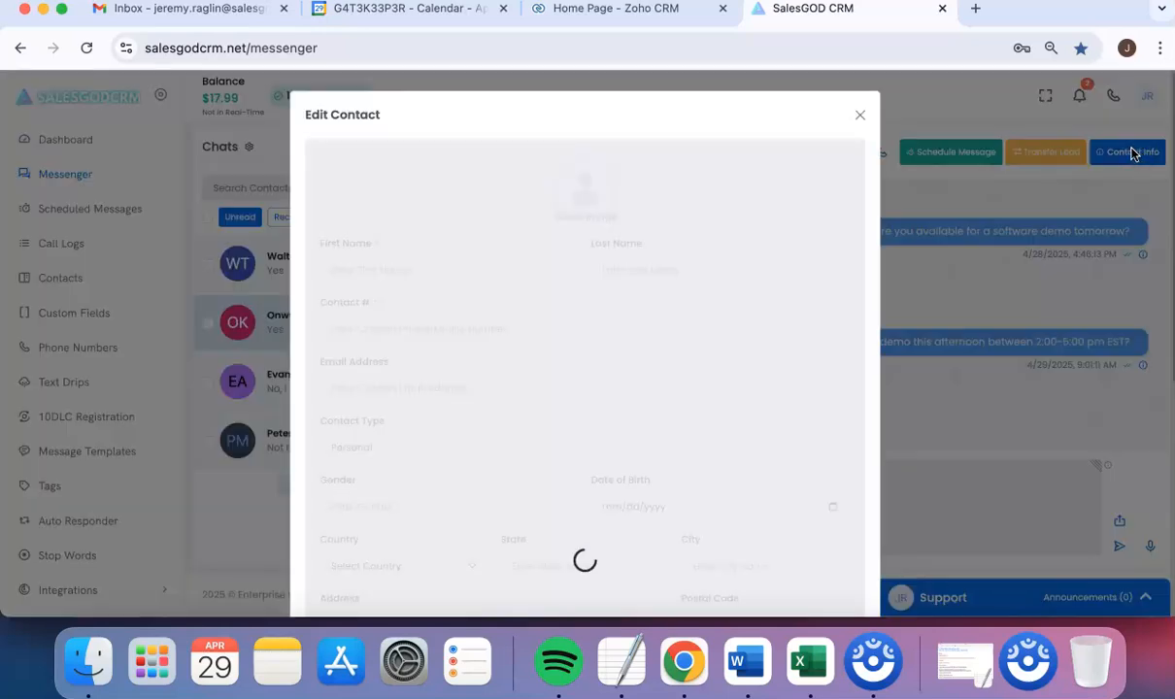
pyautogui.scroll(-5, 807, 358)
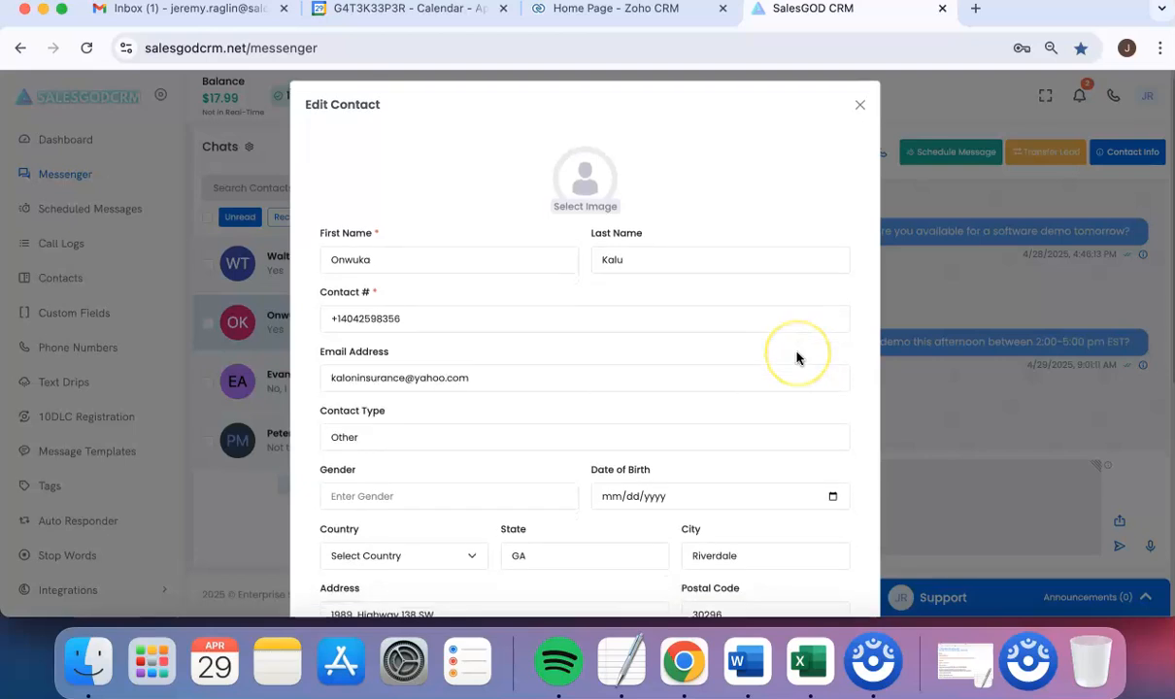
pyautogui.scroll(-3, 796, 358)
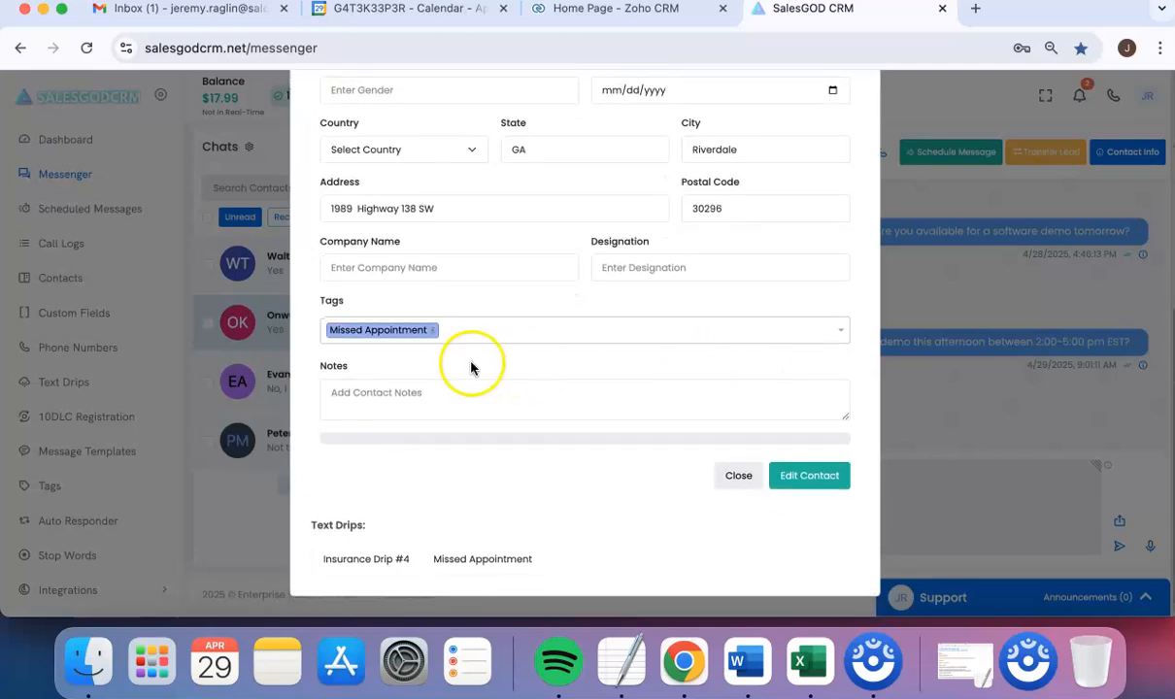
pyautogui.click(356, 410)
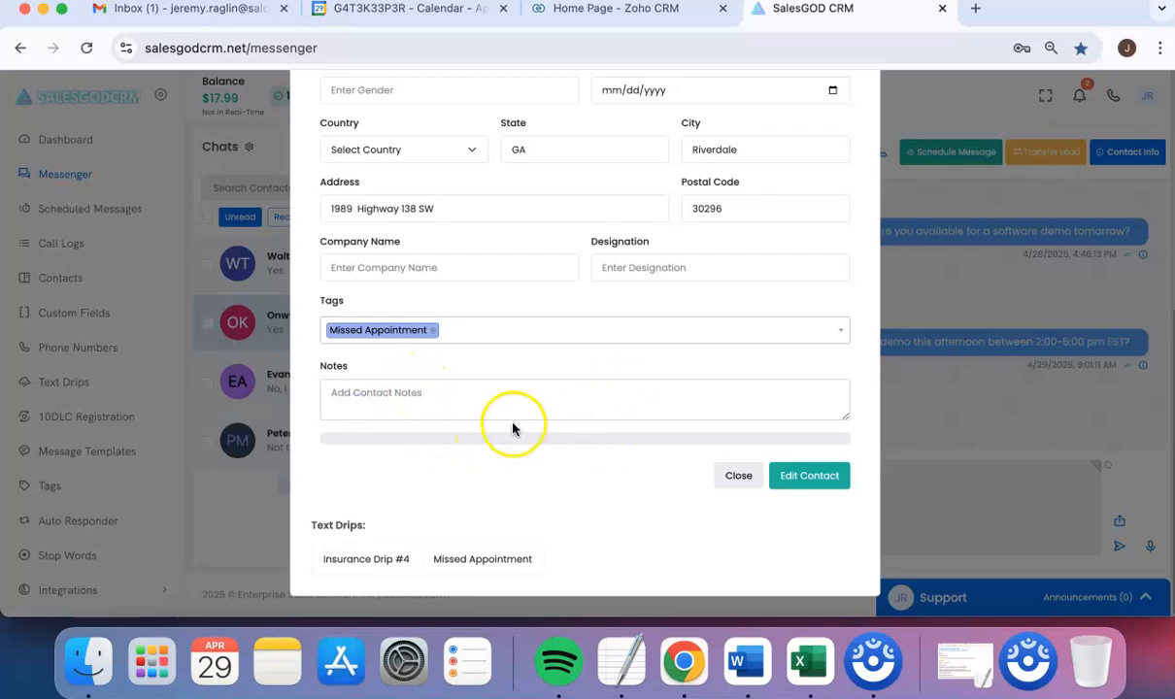
pyautogui.click(486, 401)
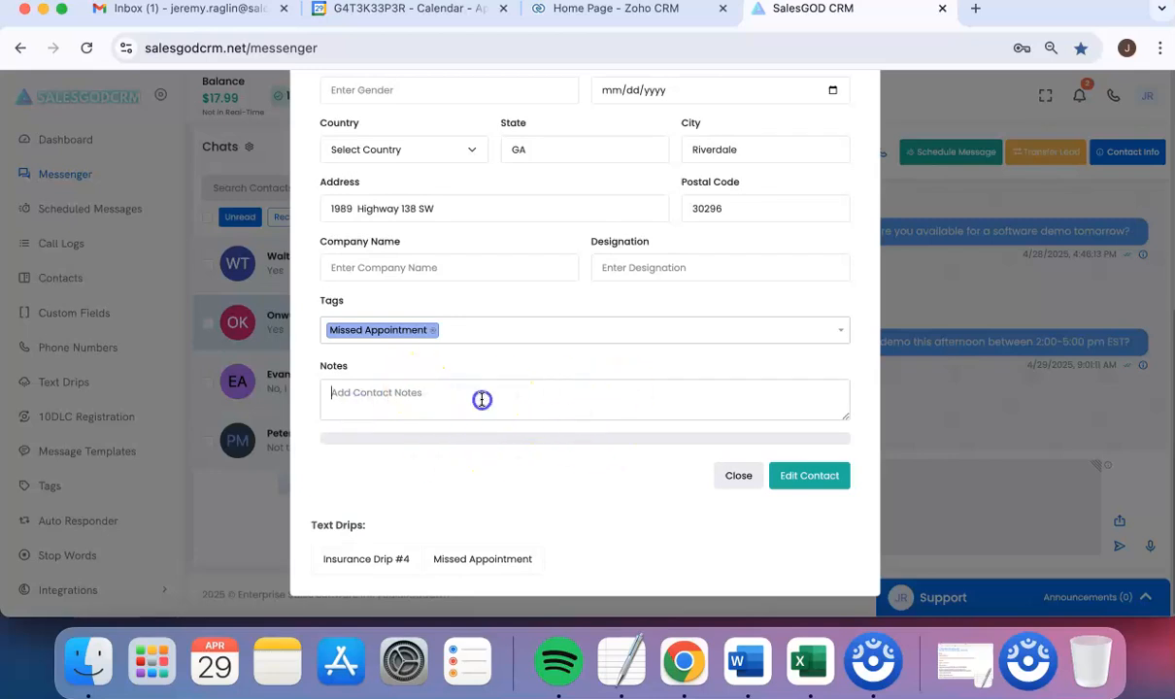
pyautogui.write('t')
pyautogui.press('BackSpace')
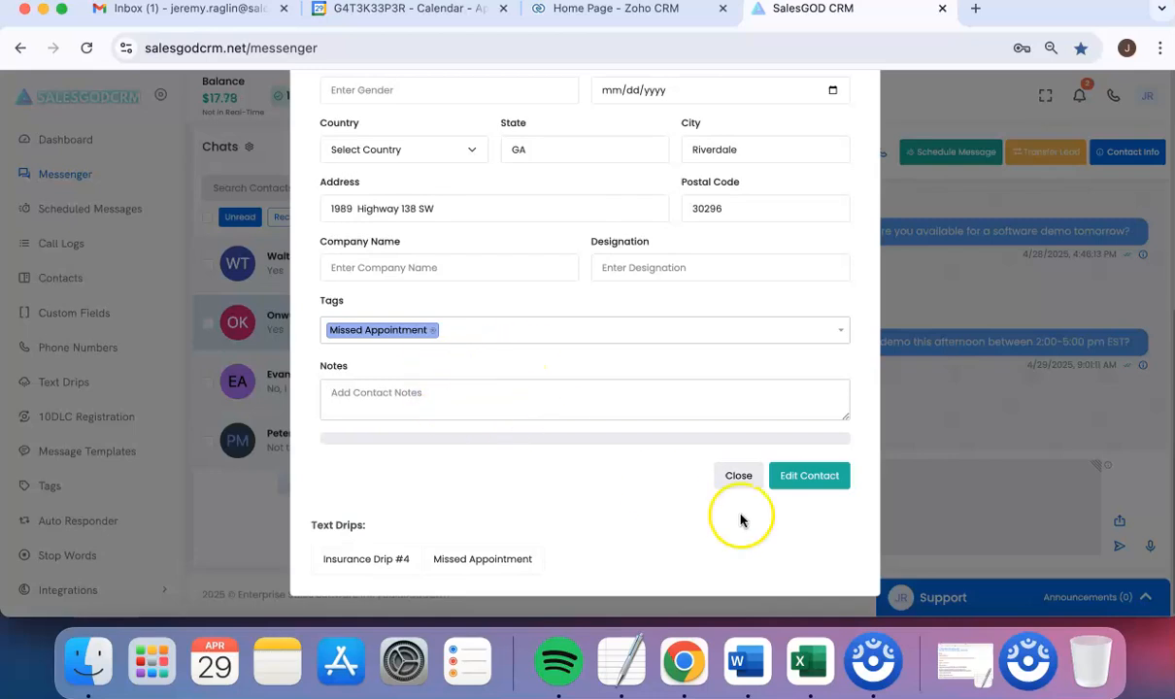
pyautogui.click(843, 475)
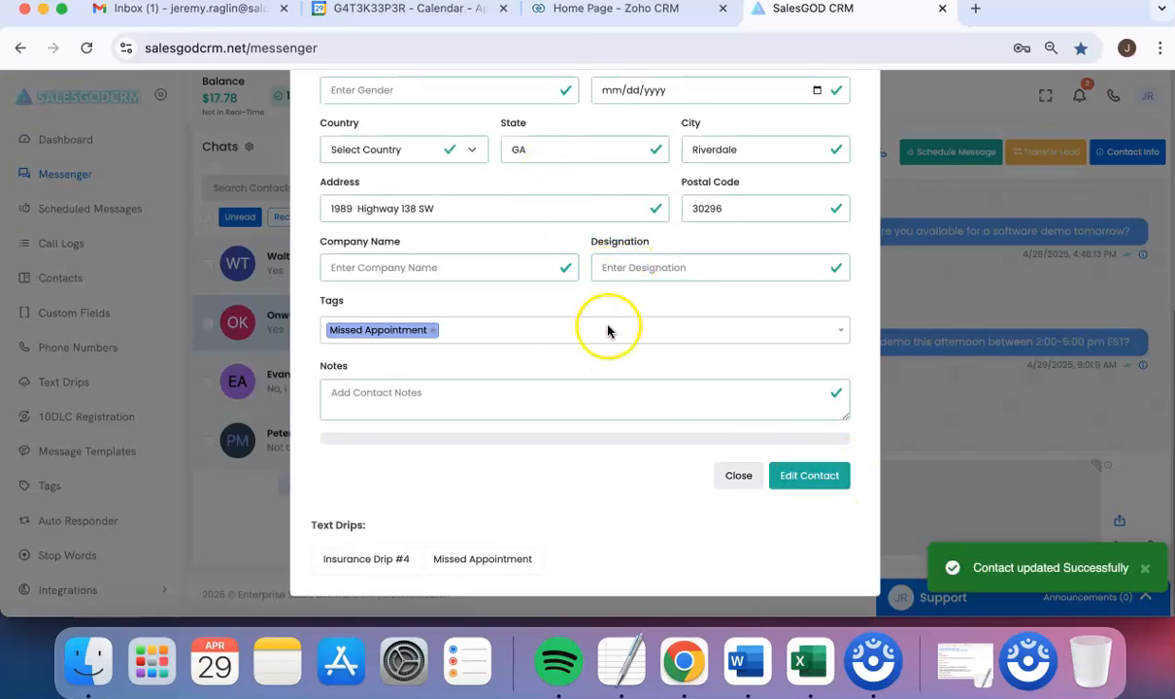
pyautogui.click(733, 475)
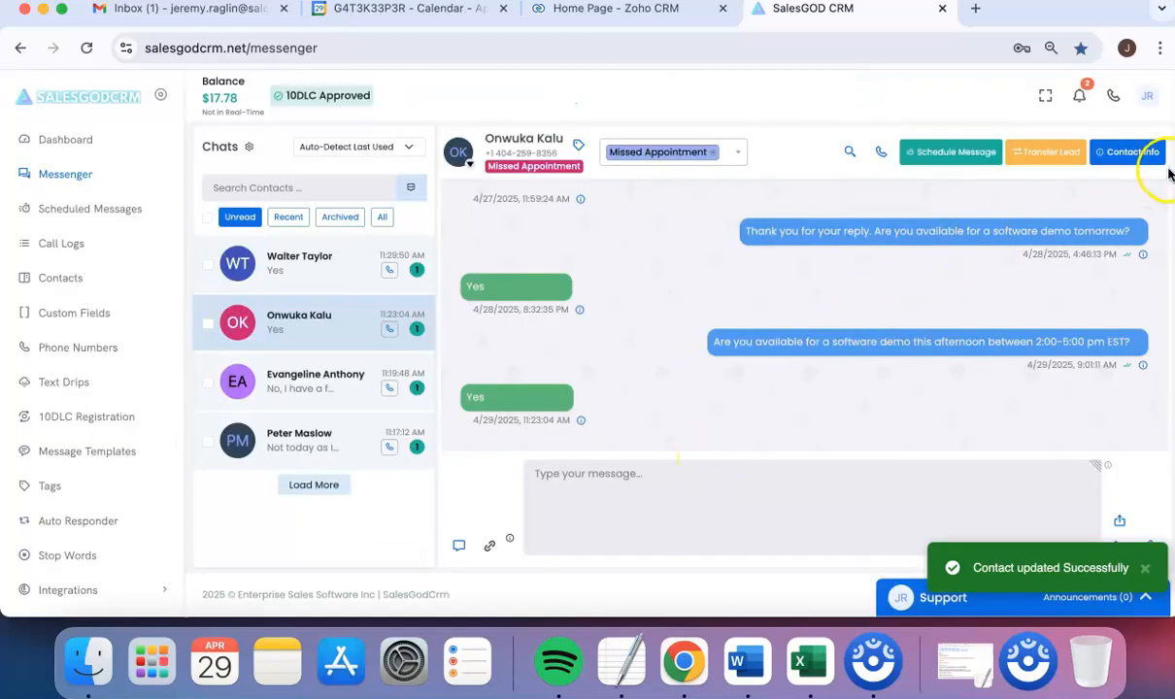
# Reopen the contact's details, look through the available tags and the contact fields, and close the form without changing anything
pyautogui.click(1135, 144)
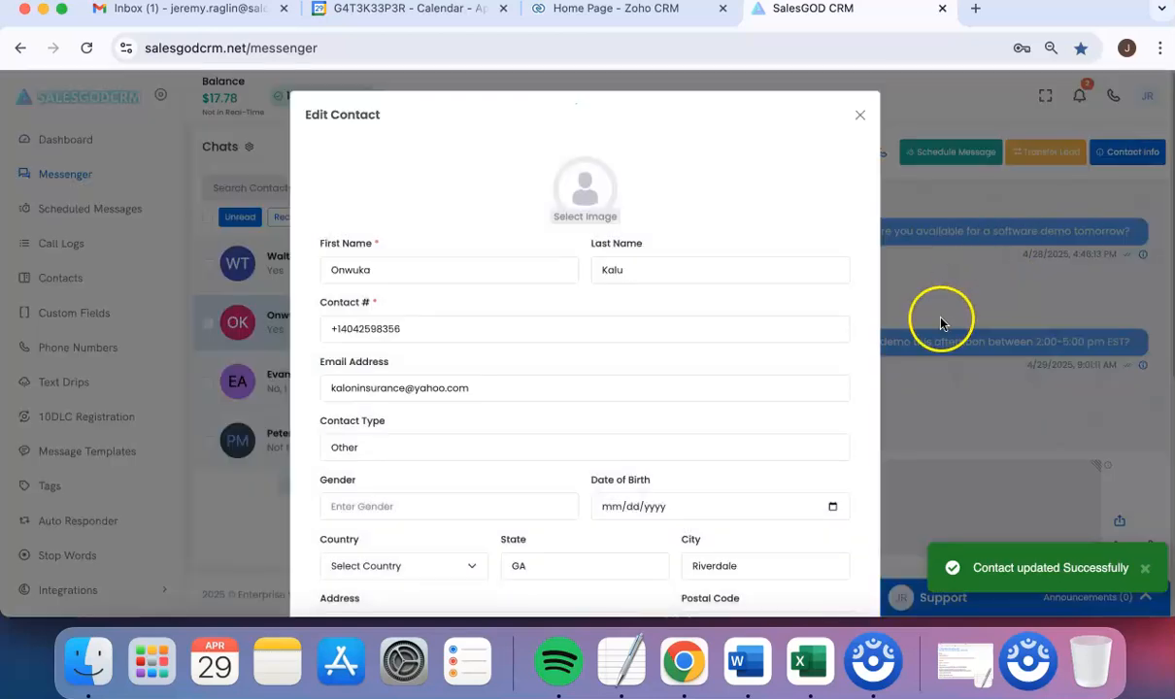
pyautogui.scroll(-5, 761, 406)
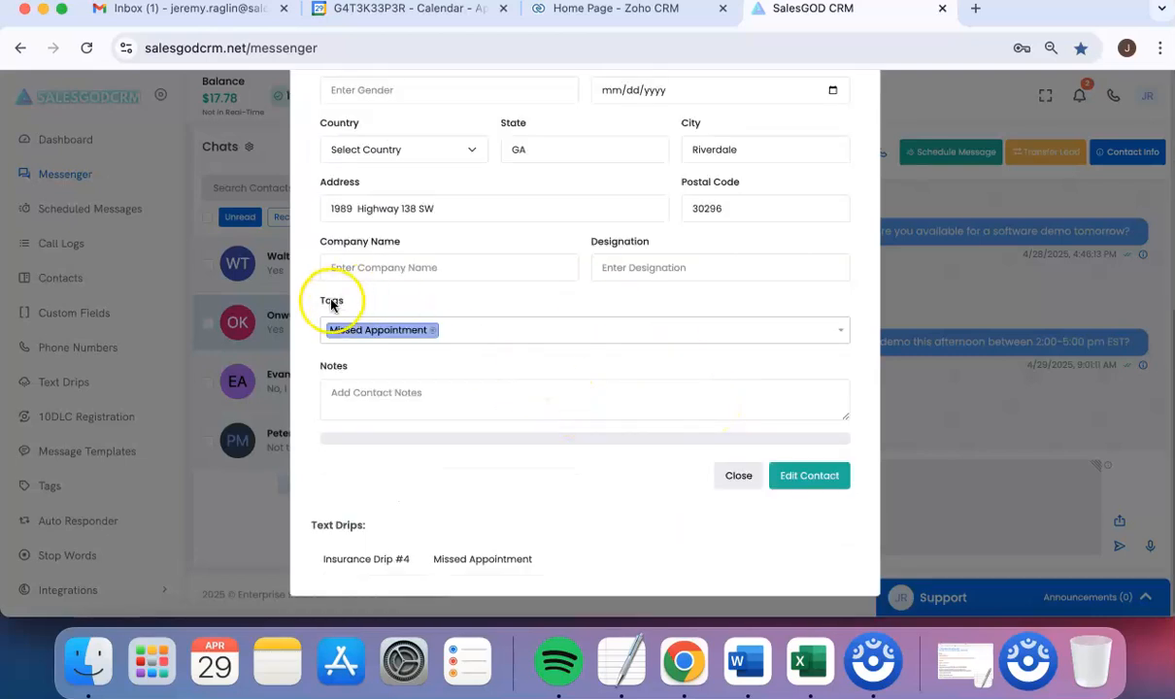
pyautogui.click(480, 332)
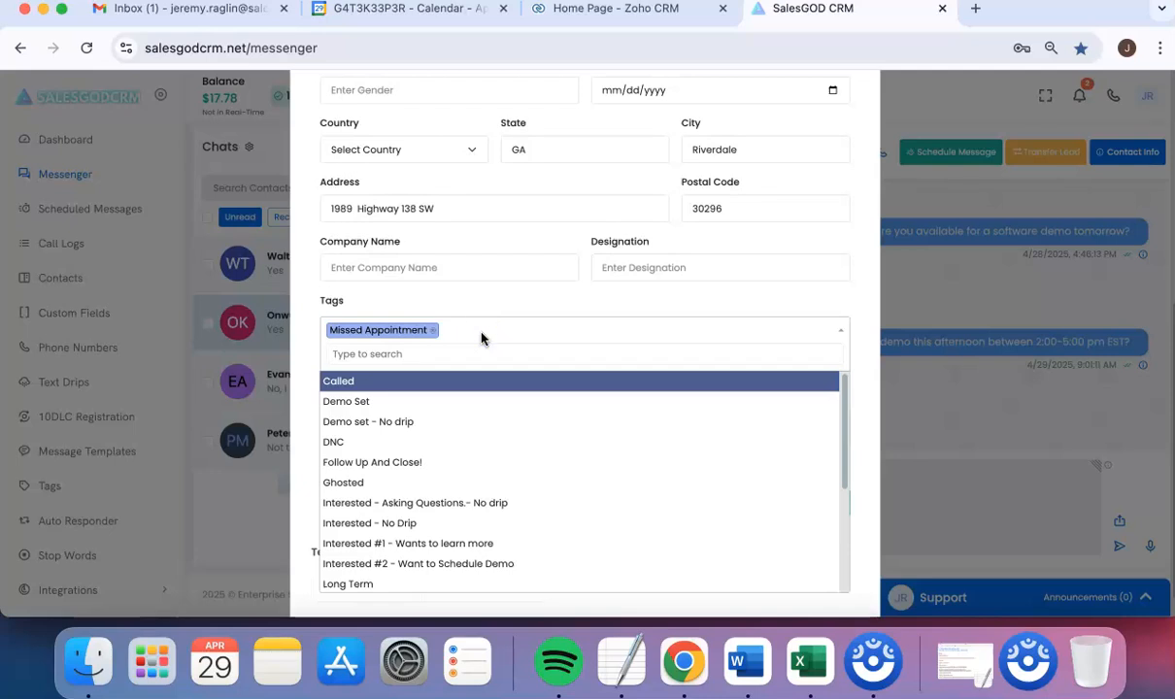
pyautogui.click(293, 275)
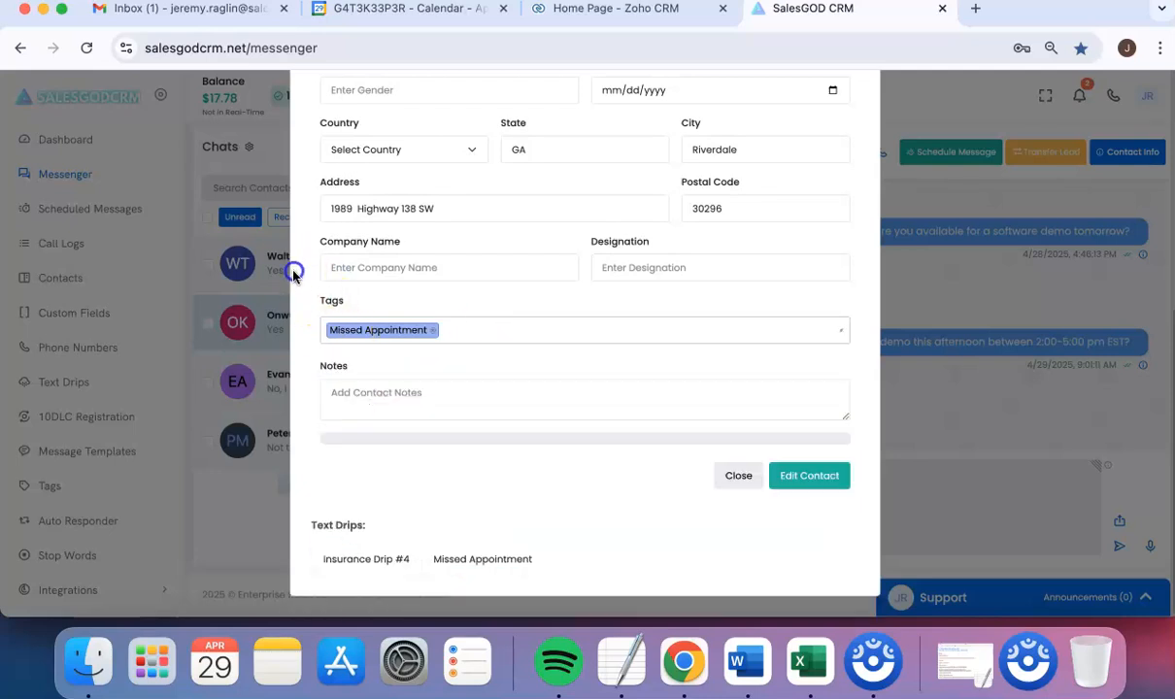
pyautogui.scroll(5, 802, 488)
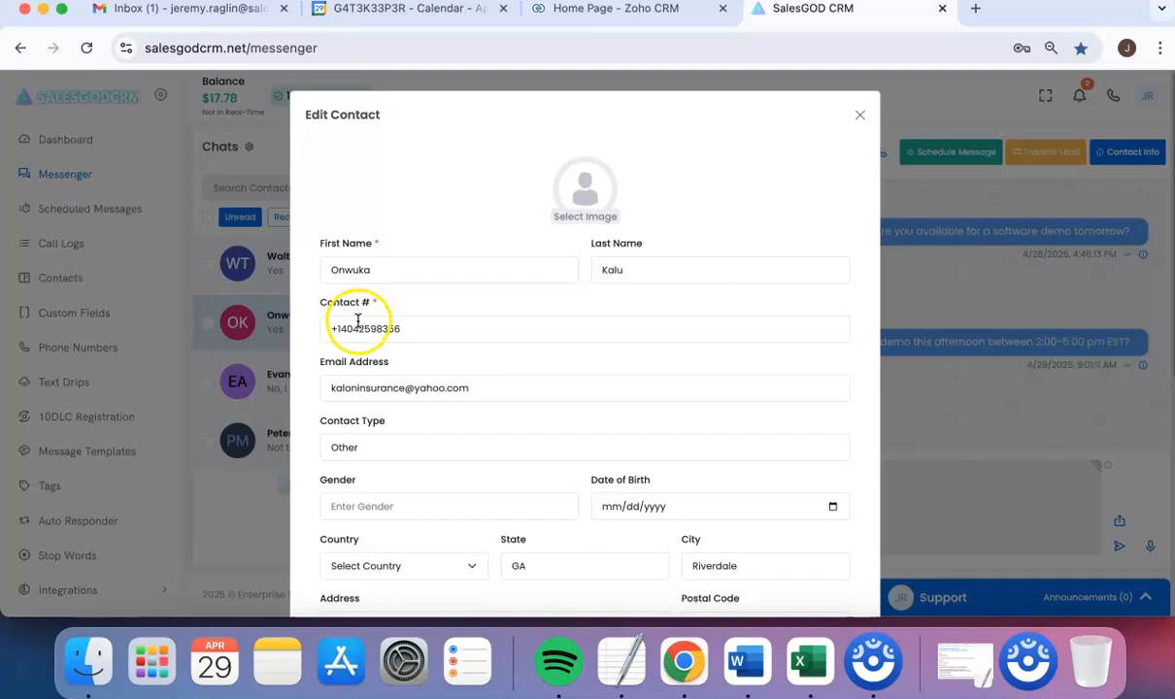
pyautogui.scroll(-5, 457, 269)
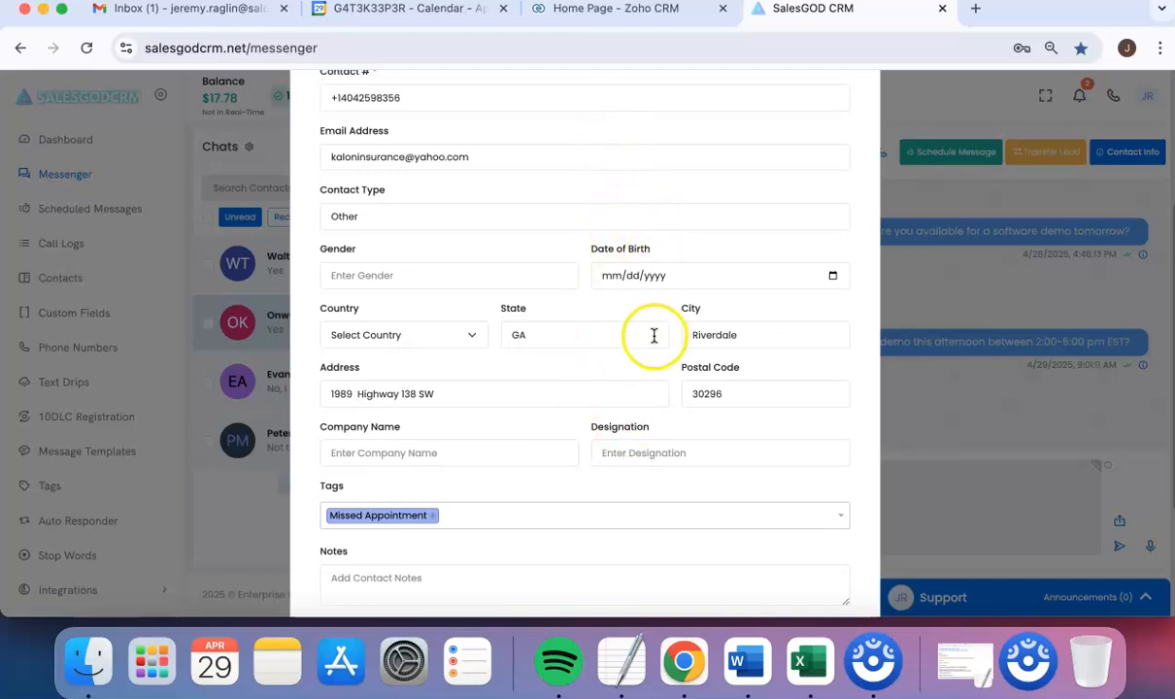
pyautogui.scroll(5, 652, 336)
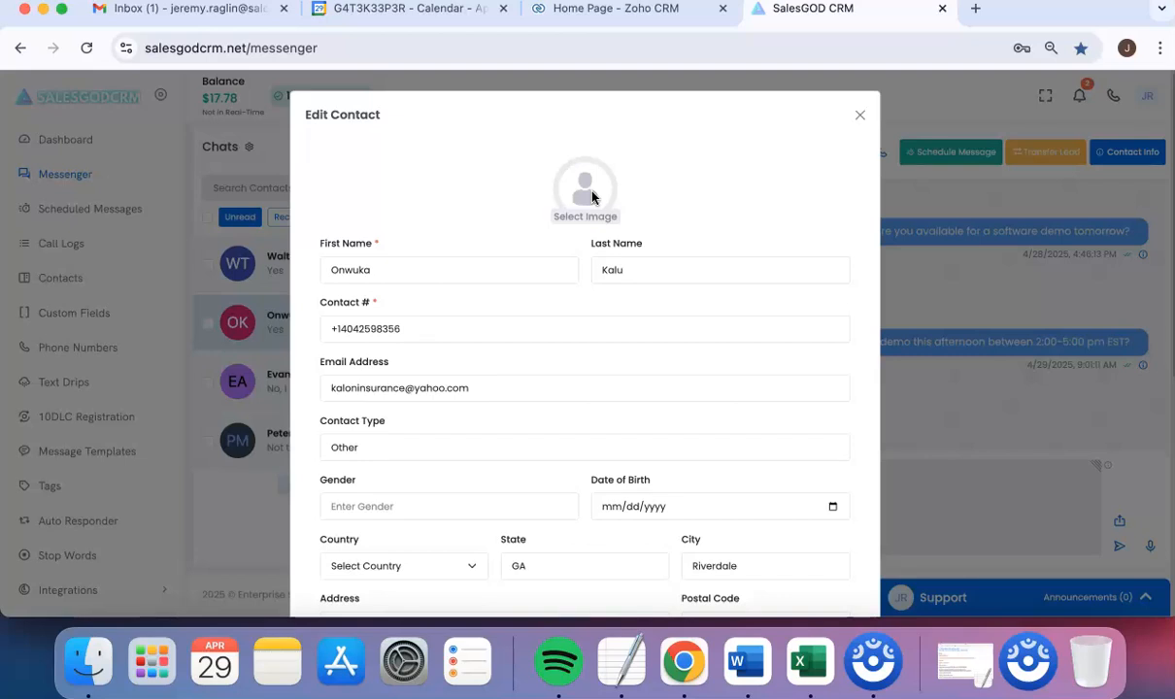
pyautogui.click(859, 115)
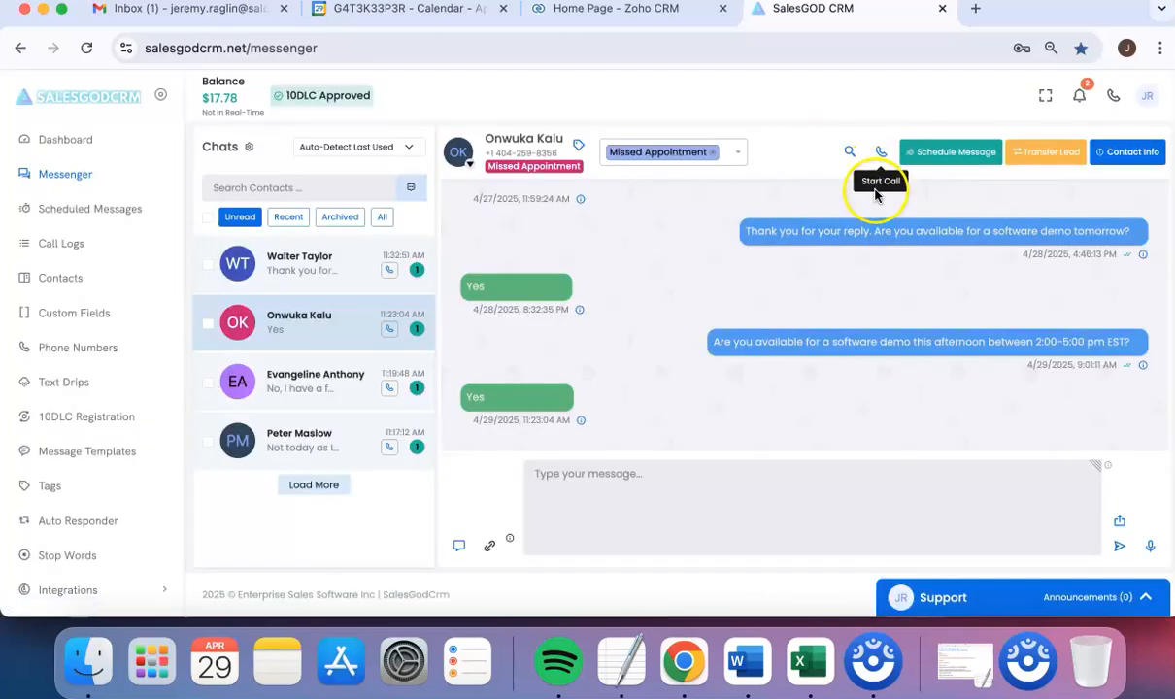
# Start a new scheduled message for the contact, pick April 30, 2025 at 12:00 as its date, and discard it
pyautogui.click(950, 155)
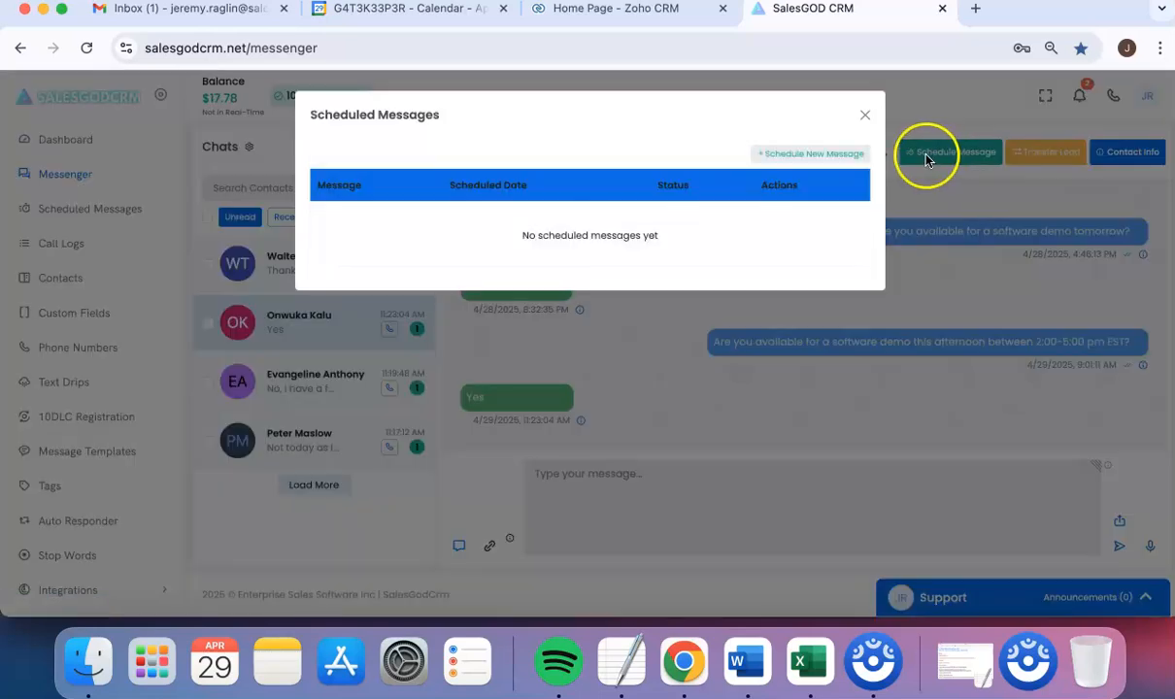
pyautogui.click(855, 156)
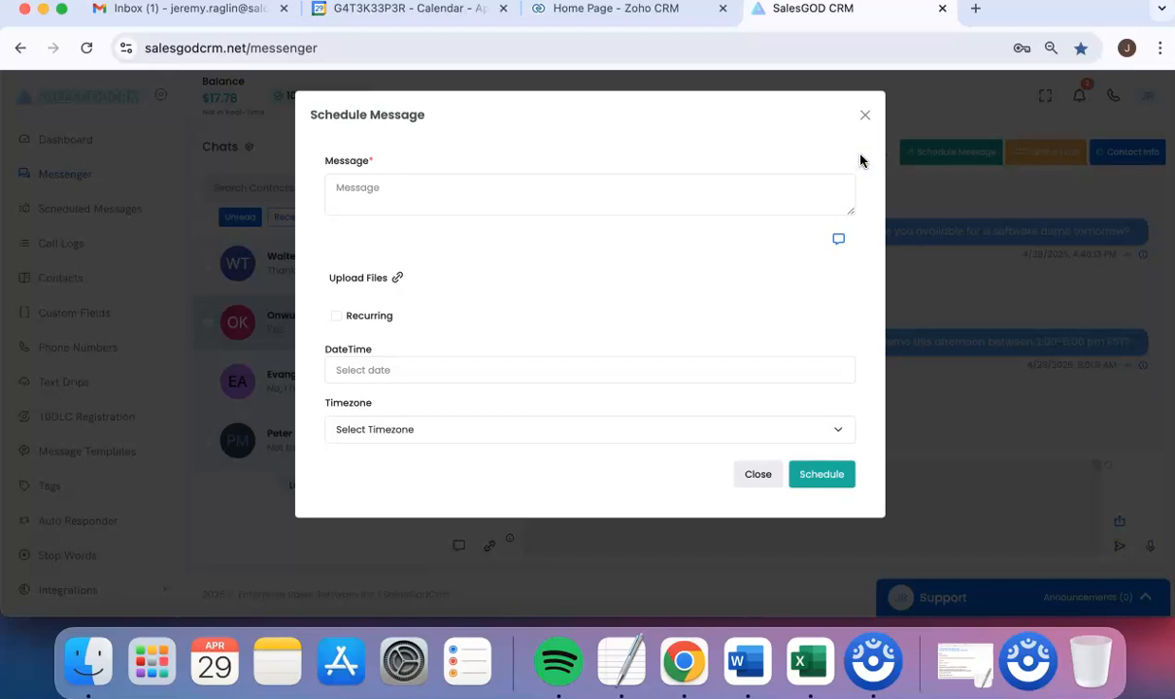
pyautogui.click(407, 370)
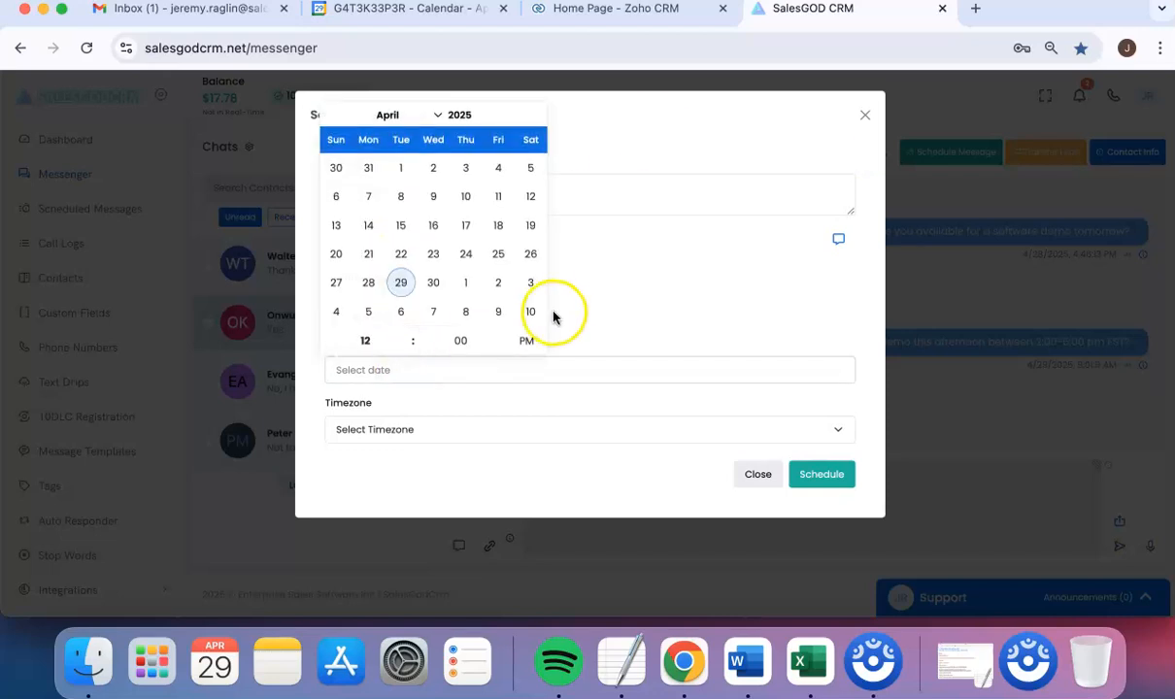
pyautogui.click(580, 293)
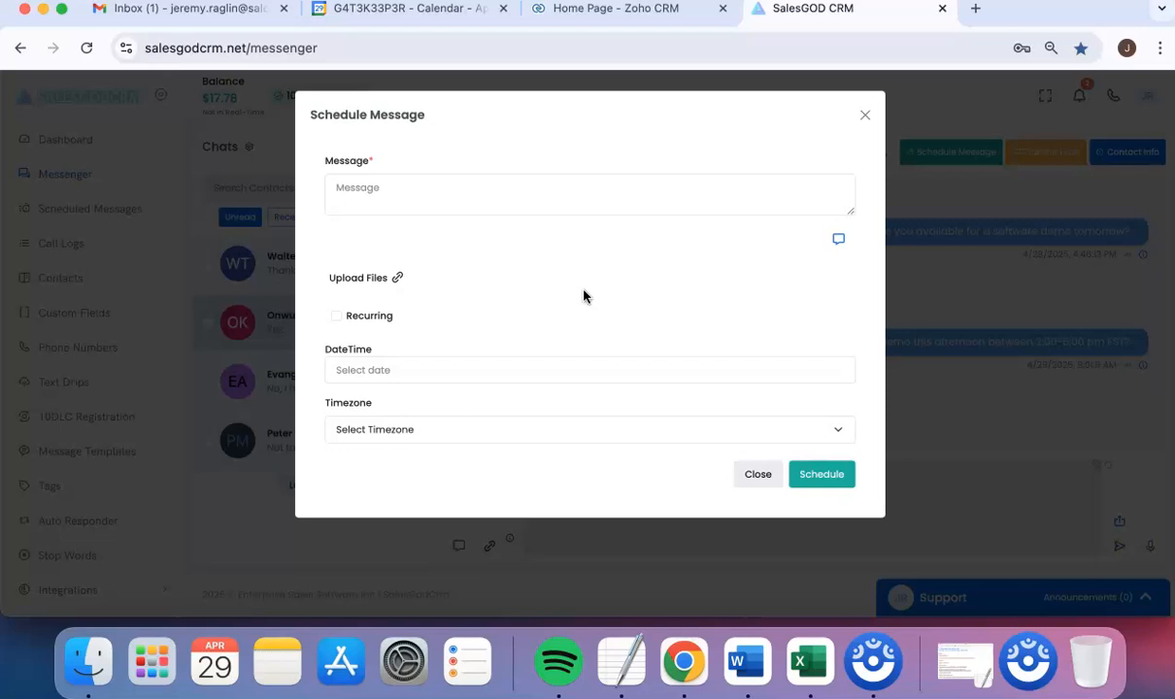
pyautogui.click(508, 308)
pyautogui.click(471, 369)
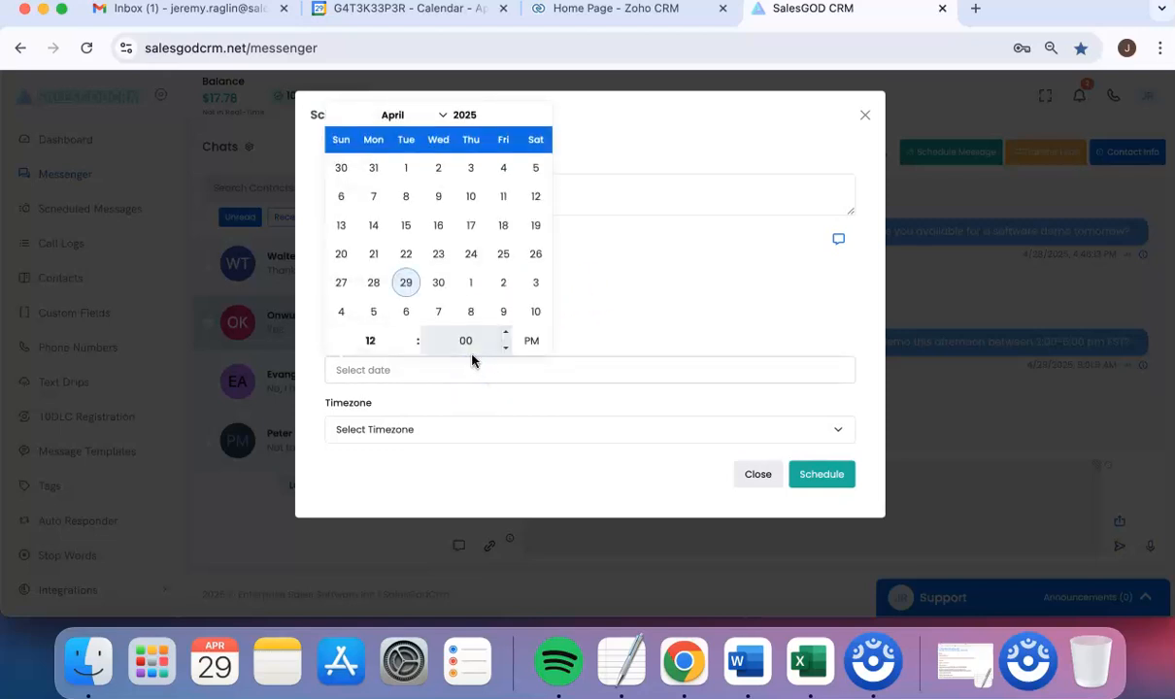
pyautogui.click(441, 288)
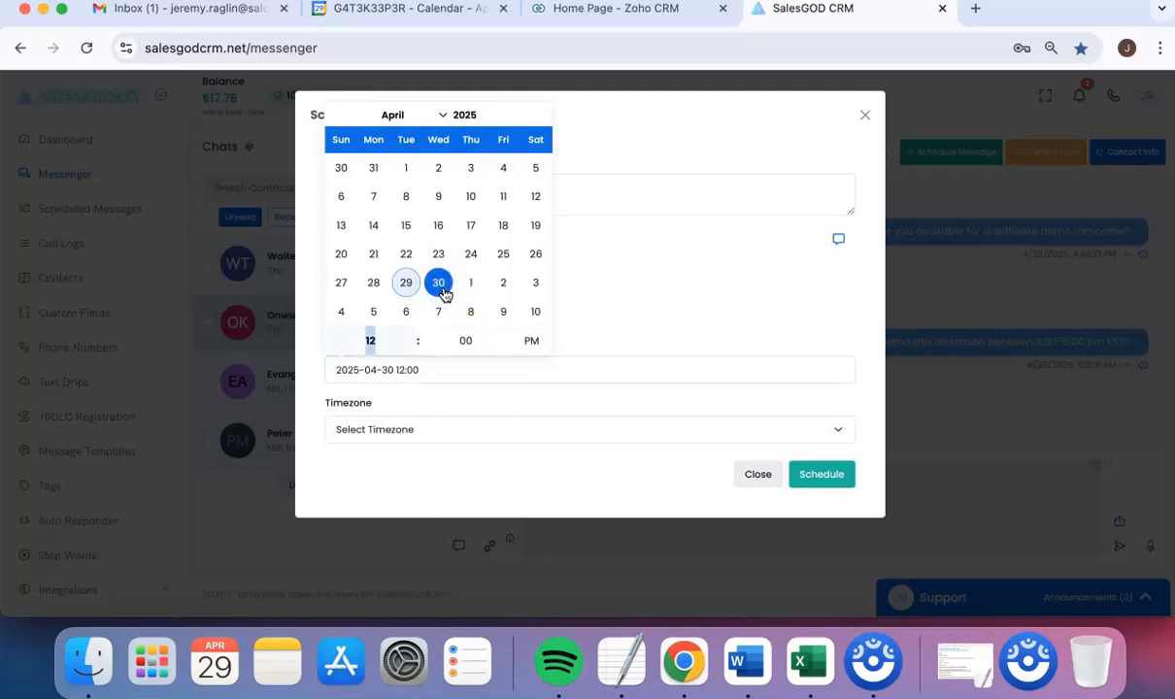
pyautogui.click(643, 98)
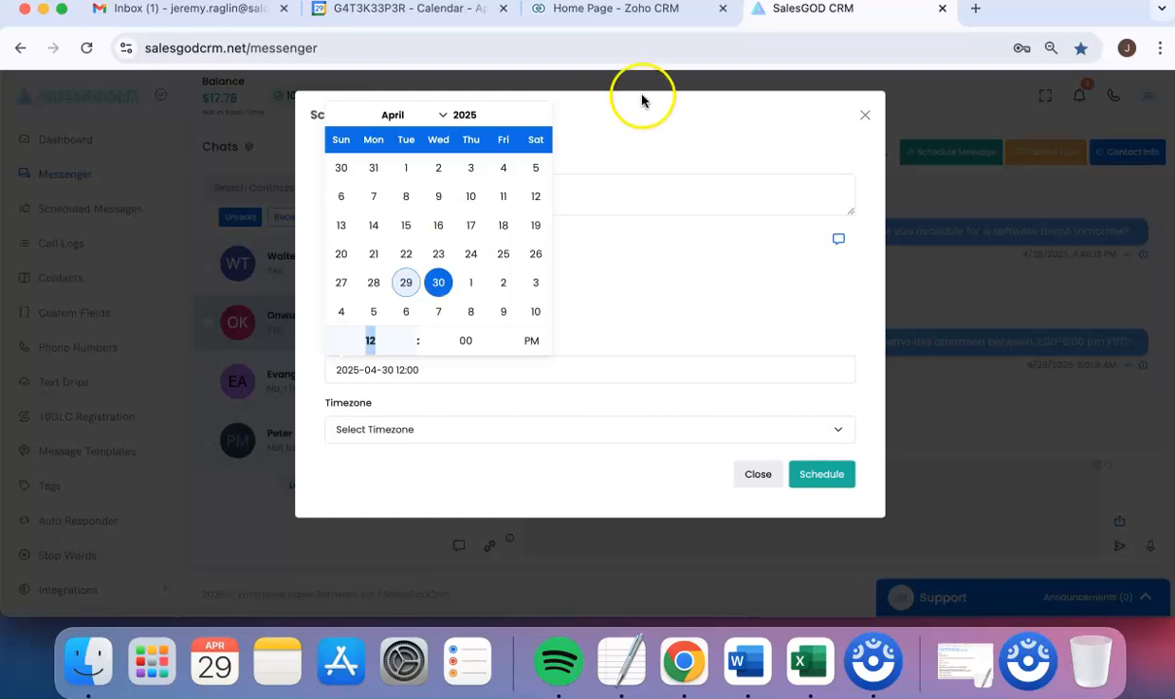
pyautogui.click(865, 126)
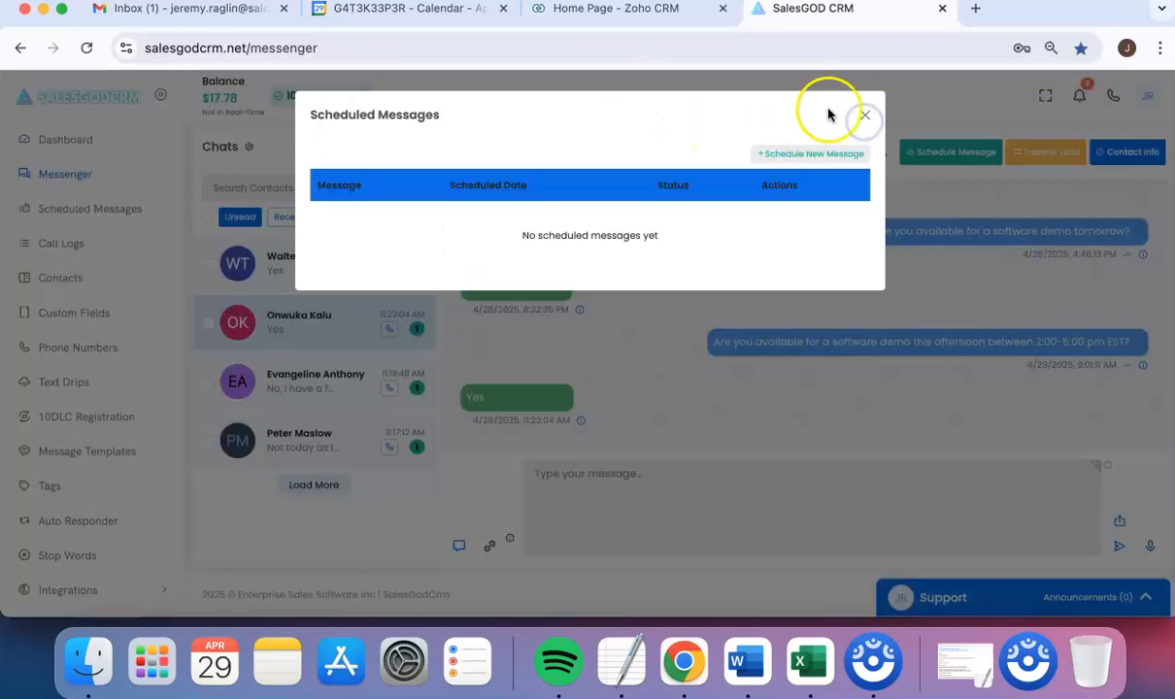
pyautogui.click(865, 118)
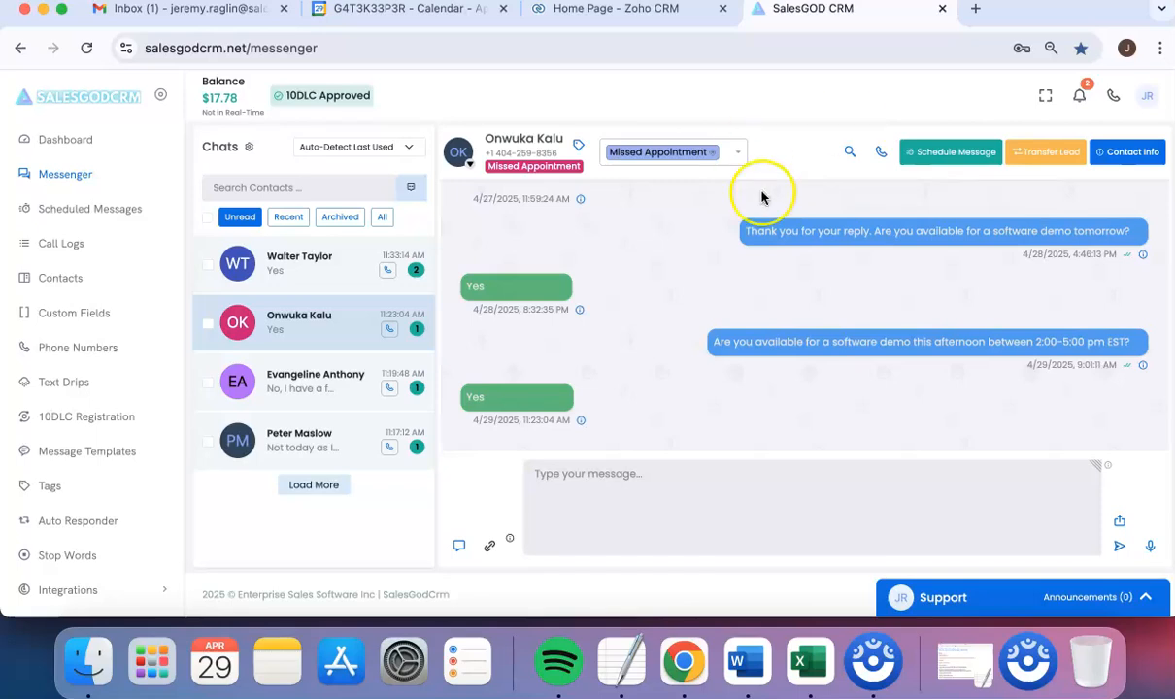
# Leave the conversation and open the Auto Responder page to see the existing auto responses
pyautogui.scroll(1, 939, 225)
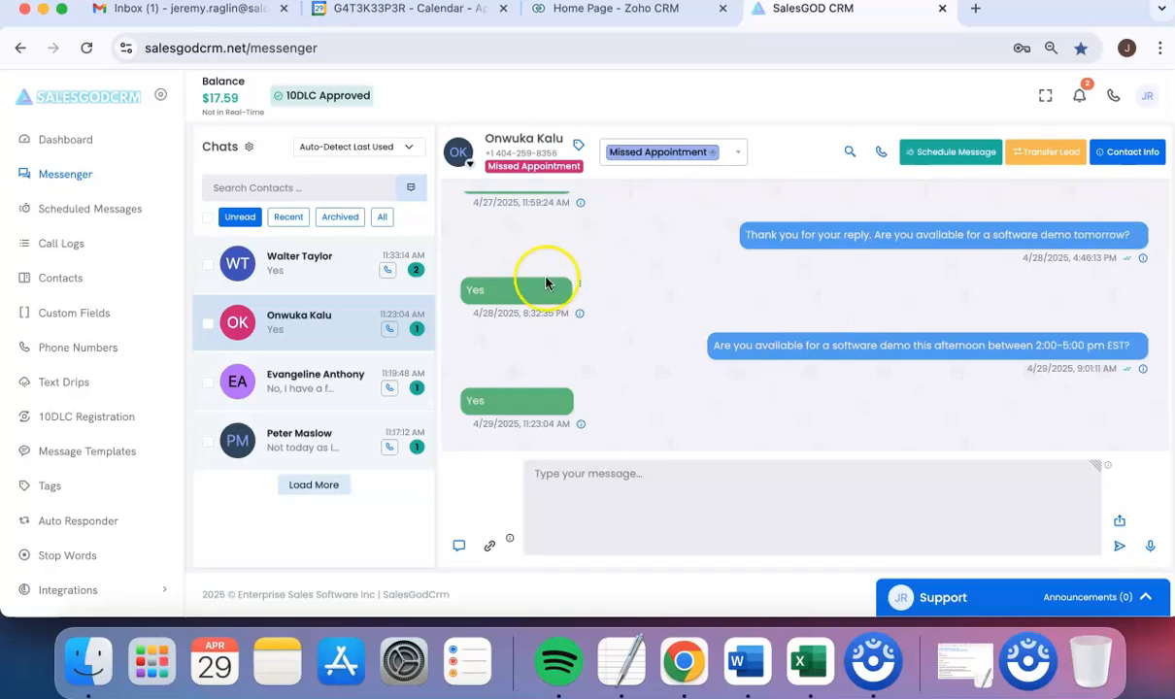
pyautogui.scroll(-1, 39, 356)
pyautogui.scroll(-4, 38, 355)
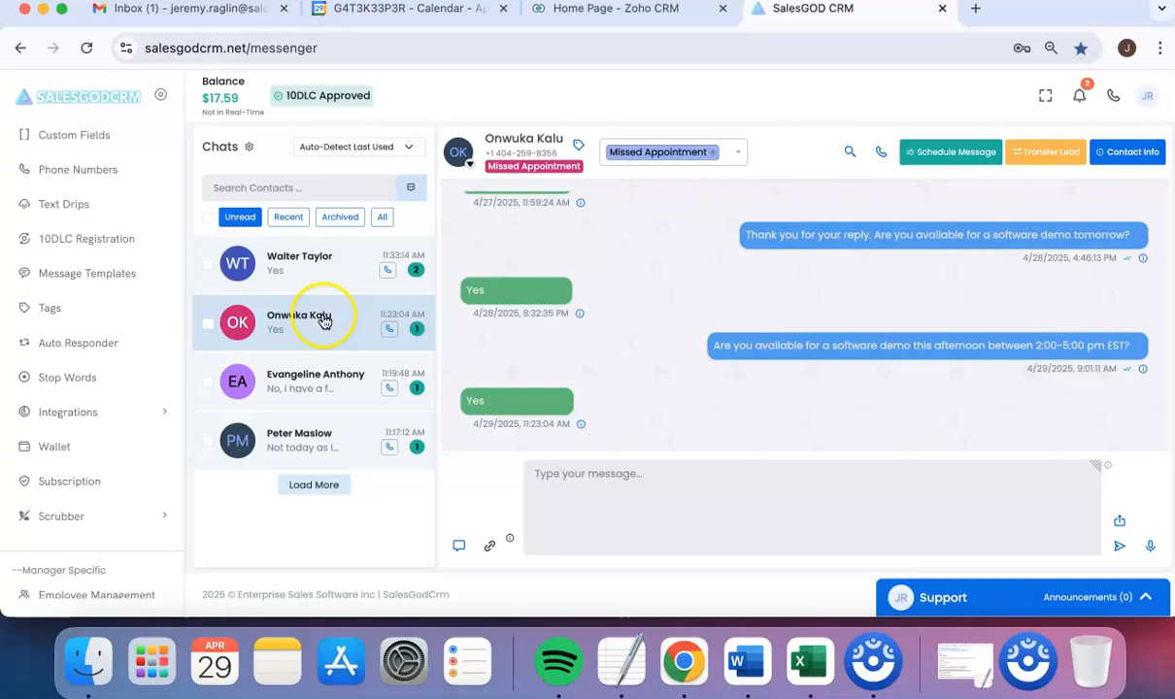
pyautogui.click(64, 342)
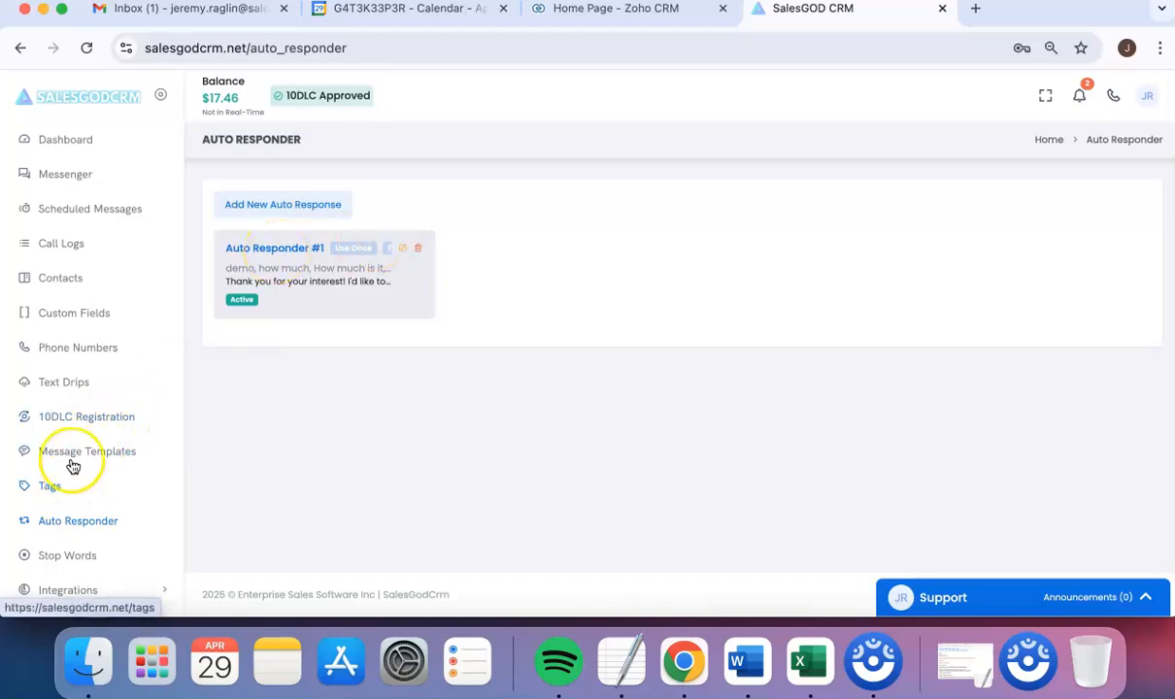
pyautogui.scroll(-3, 64, 421)
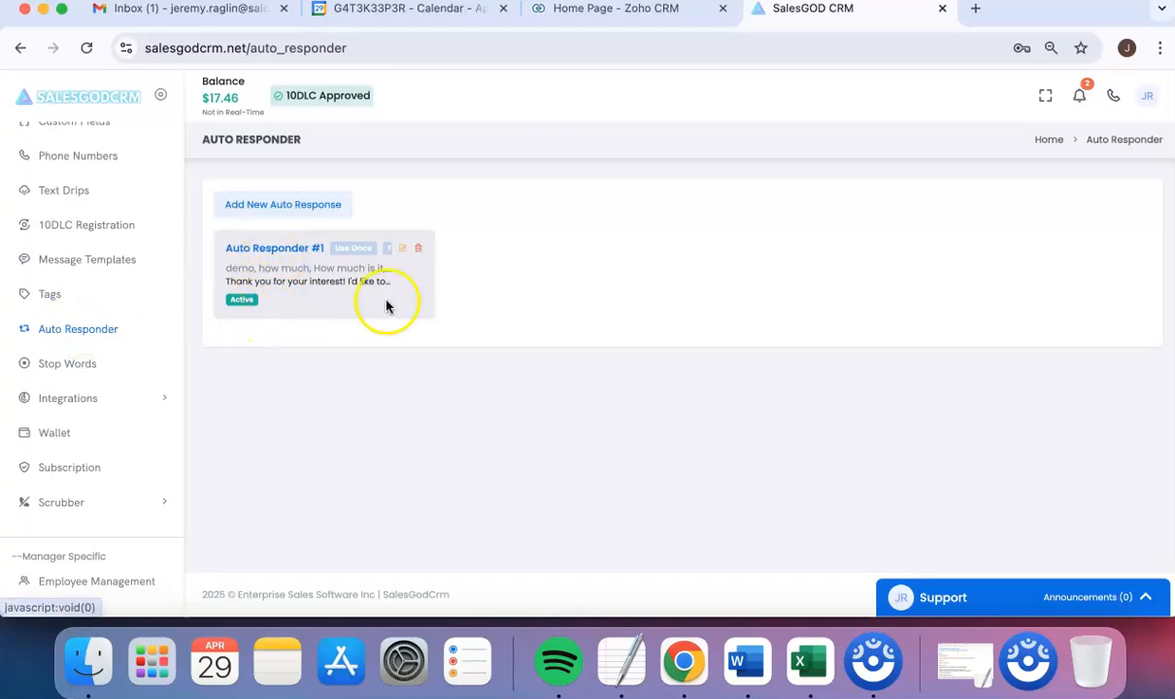
# Open Auto Responder #1 for editing, examine its trigger phrases, reply, attached tag, delay and usage options, and close it without saving
pyautogui.click(402, 249)
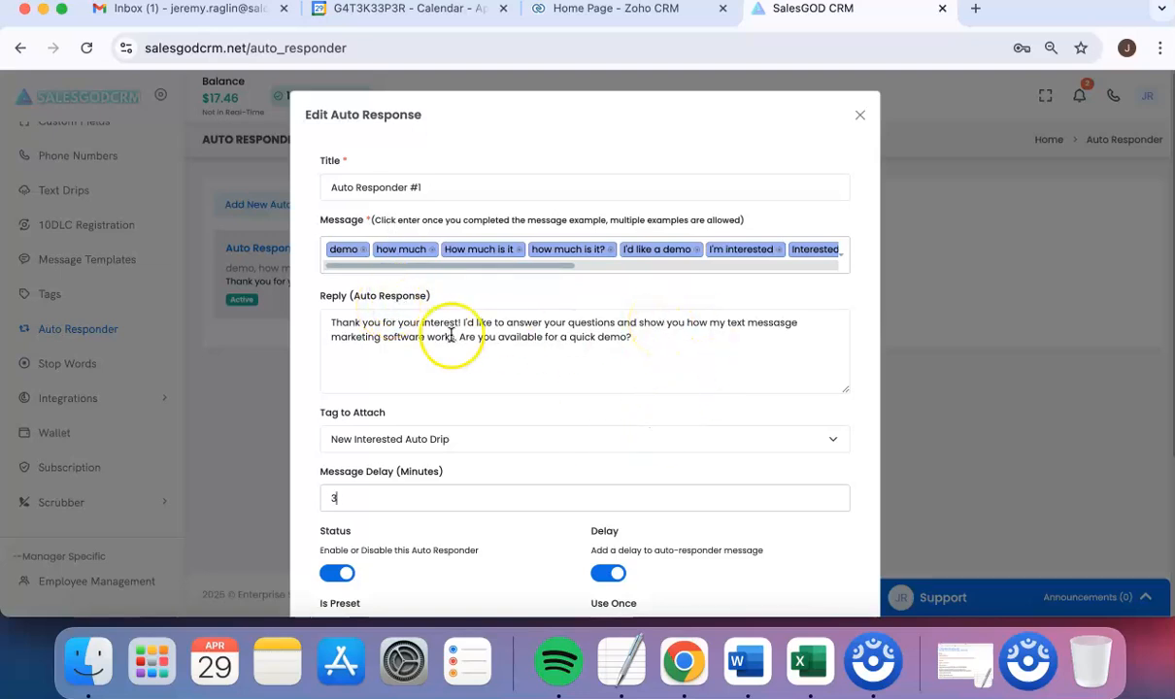
pyautogui.tripleClick(500, 332)
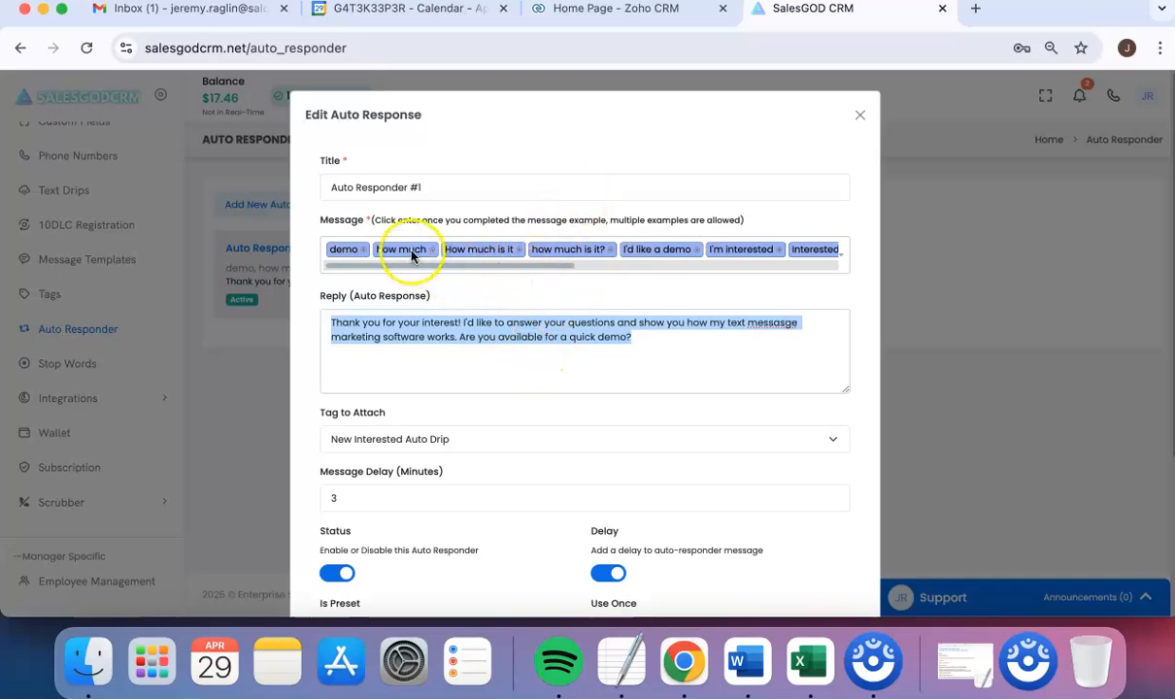
pyautogui.moveTo(423, 271); pyautogui.dragTo(381, 259)
pyautogui.scroll(-3, 687, 254)
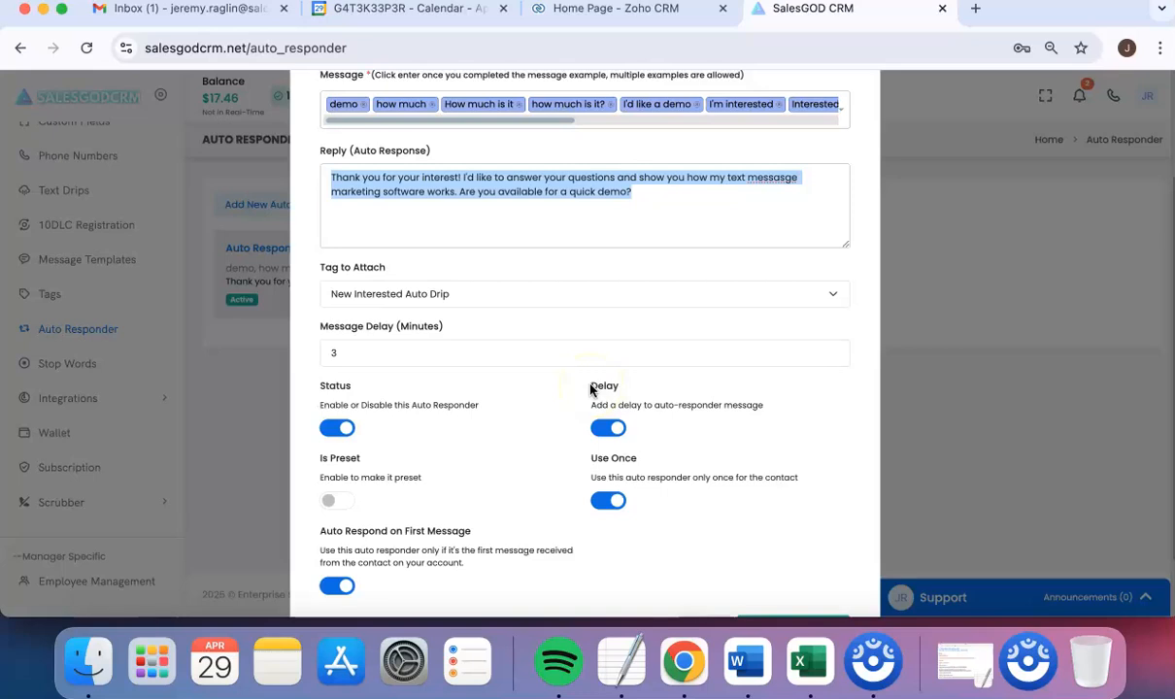
pyautogui.click(569, 353)
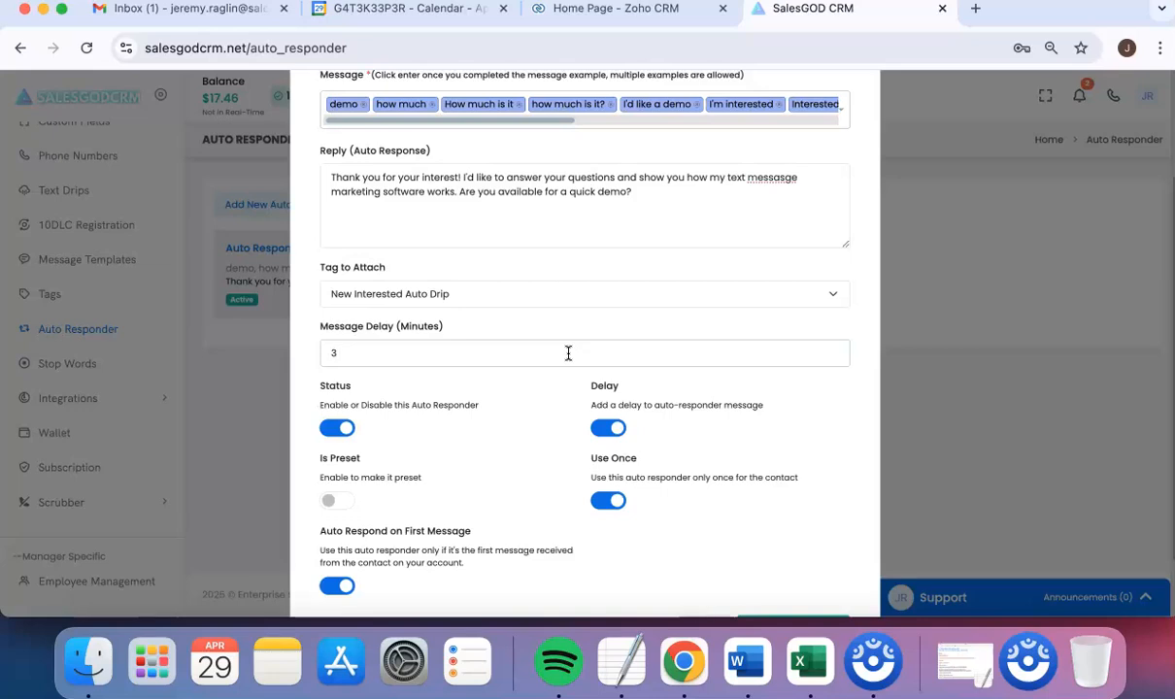
pyautogui.click(554, 342)
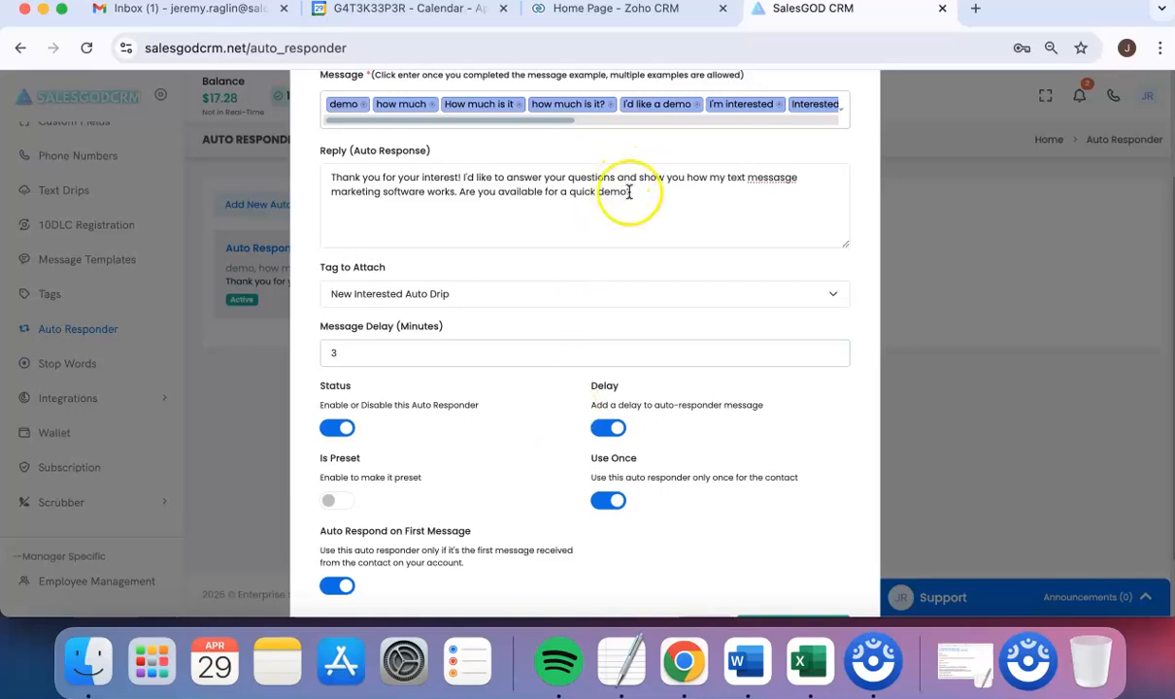
pyautogui.scroll(3, 636, 204)
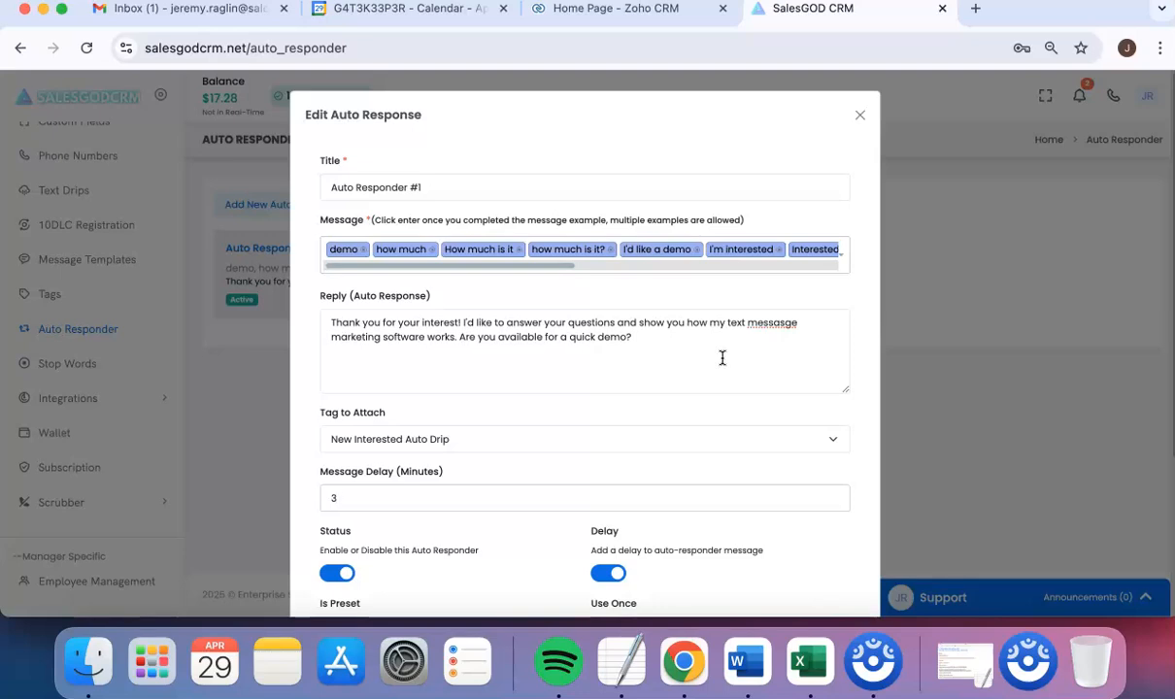
pyautogui.click(858, 118)
# Return from the auto responders to the Messenger page
pyautogui.scroll(3, 159, 258)
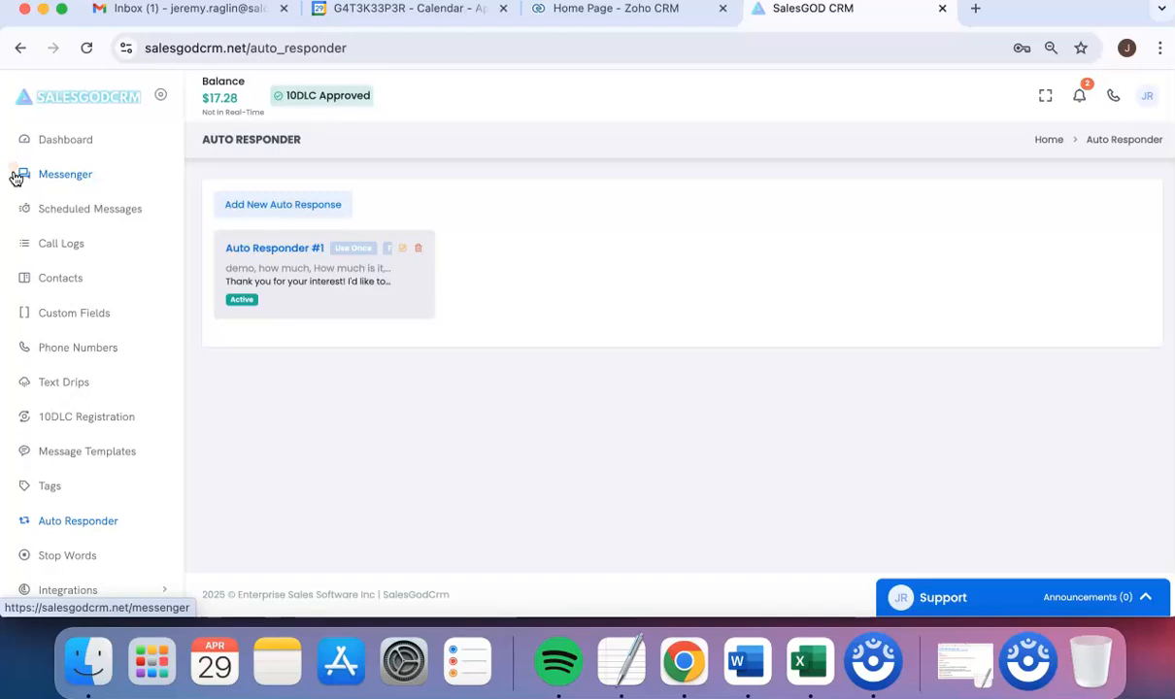
pyautogui.click(70, 179)
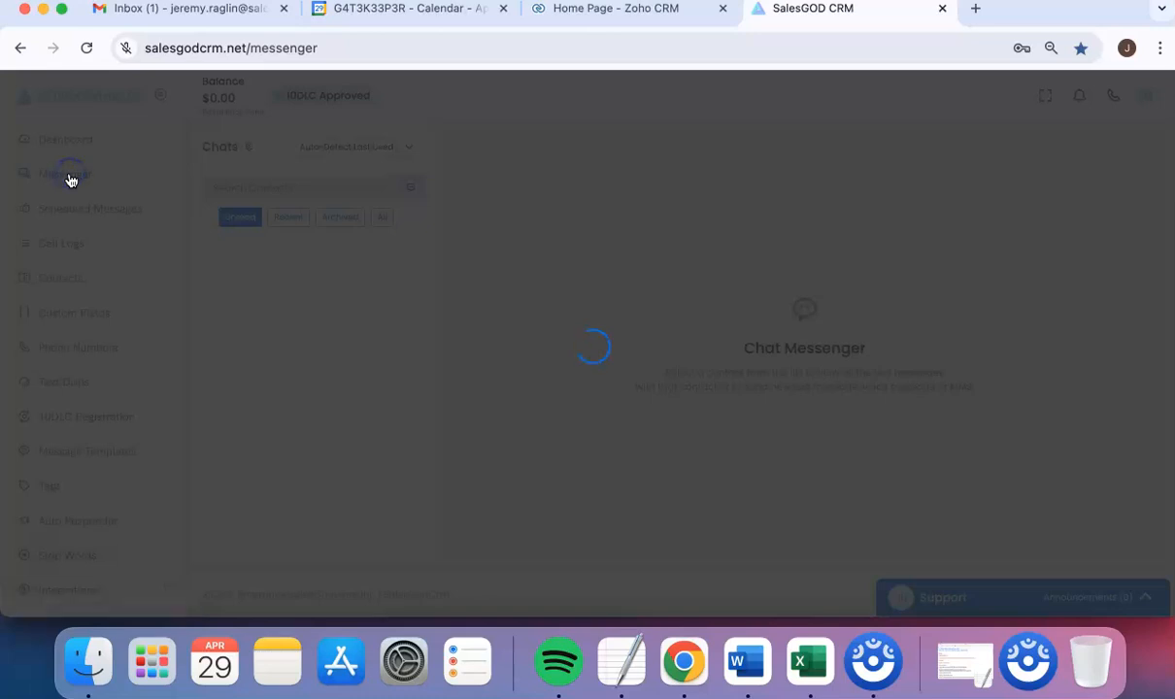